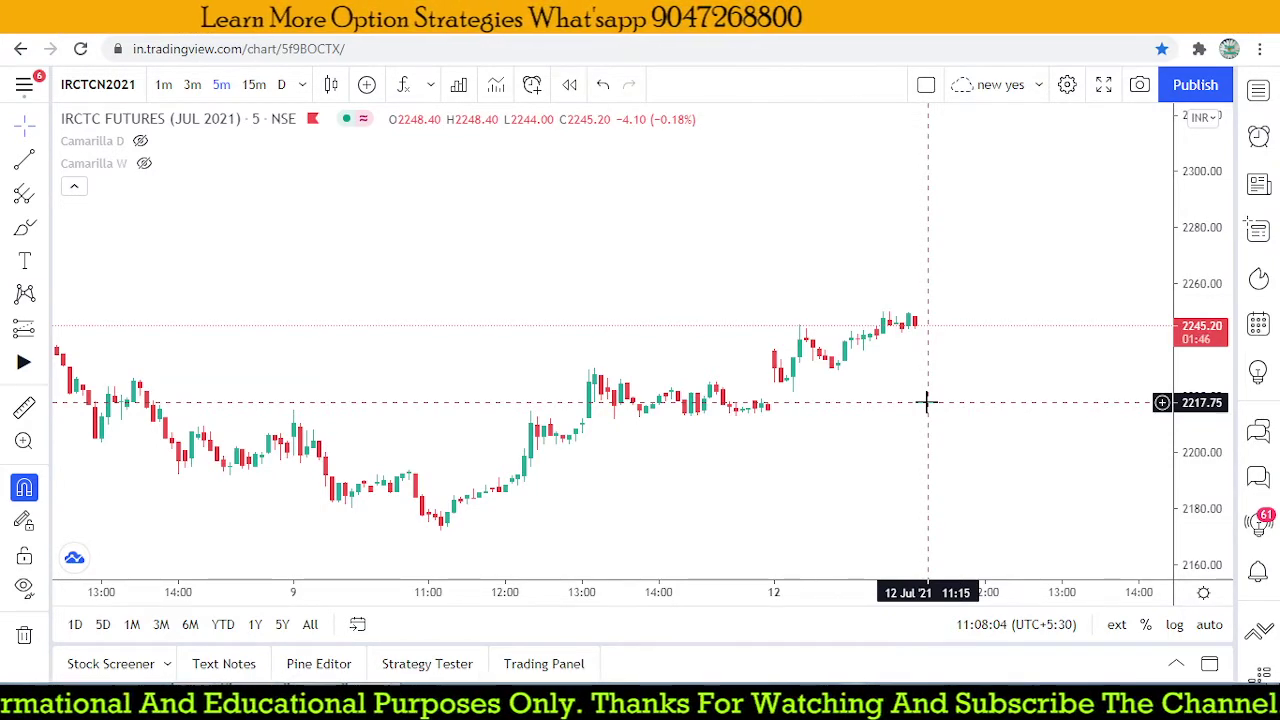
- Show the Camarilla D daily levels (2247.50, 2231.65, 2199.85, 2184.00) on the IRCTC chart
mouse_move(137, 145)
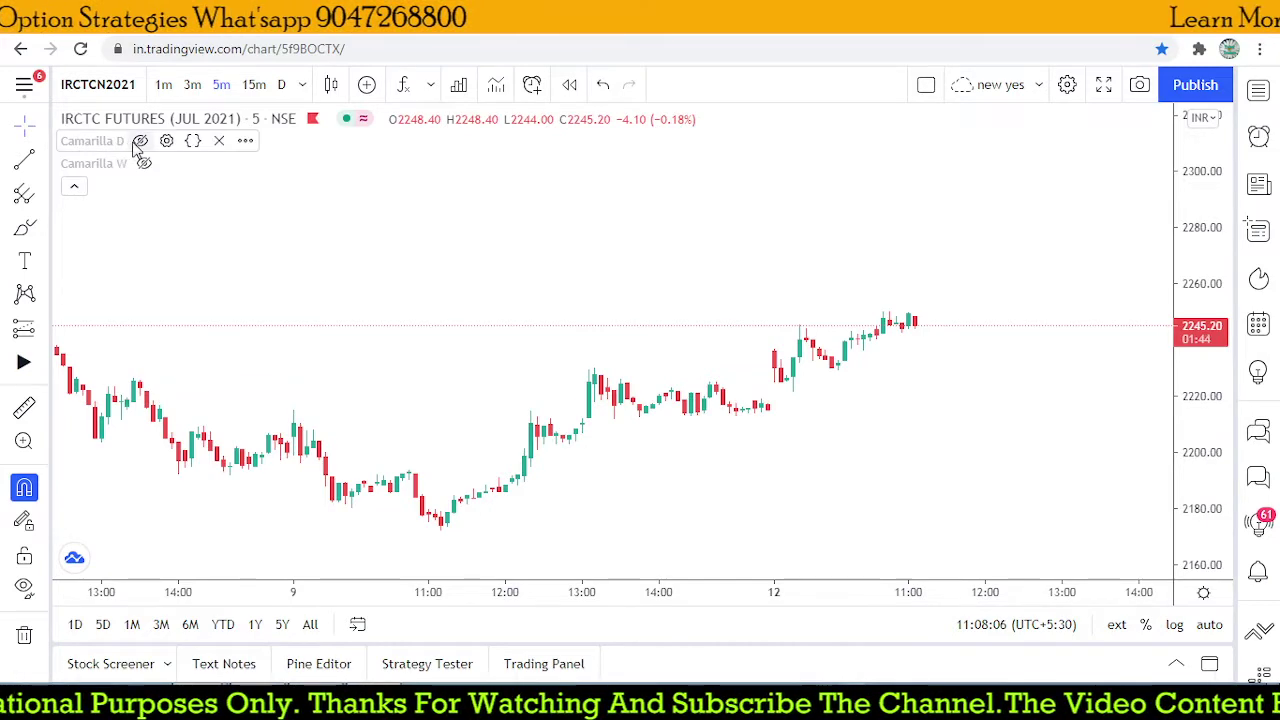
click(140, 141)
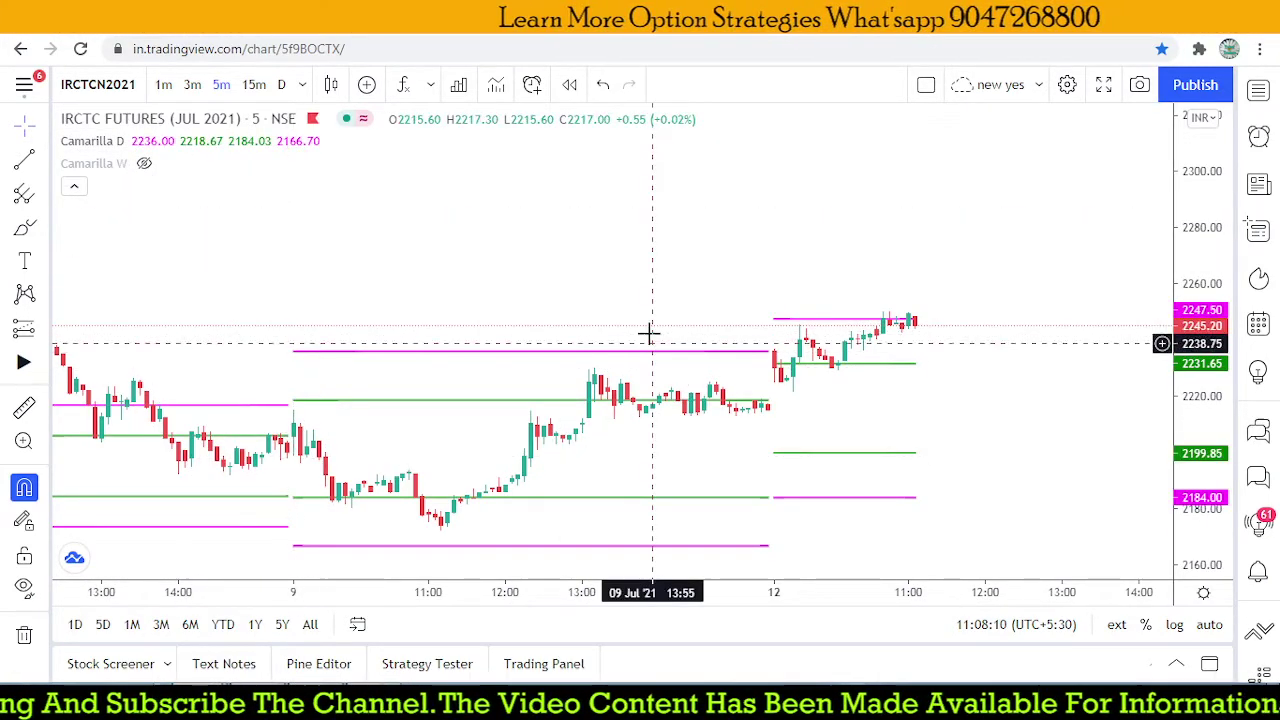
scroll(1023, 340, up, 1)
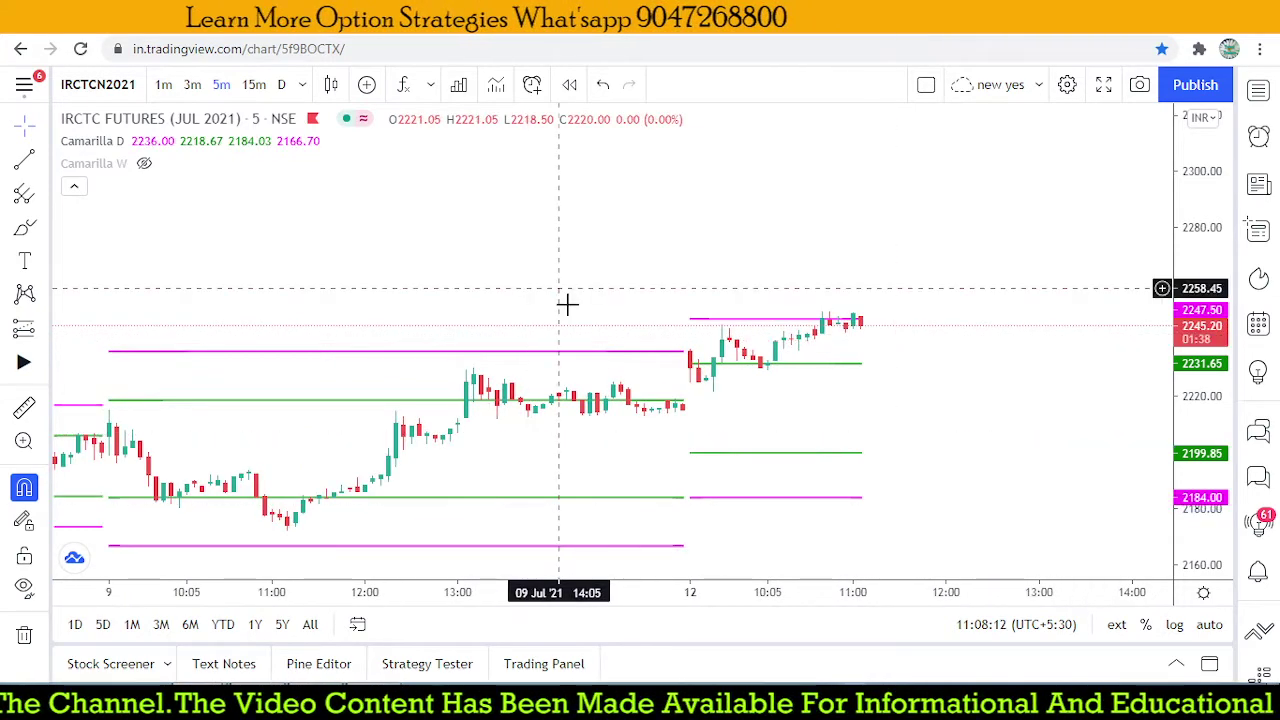
scroll(567, 303, down, 1)
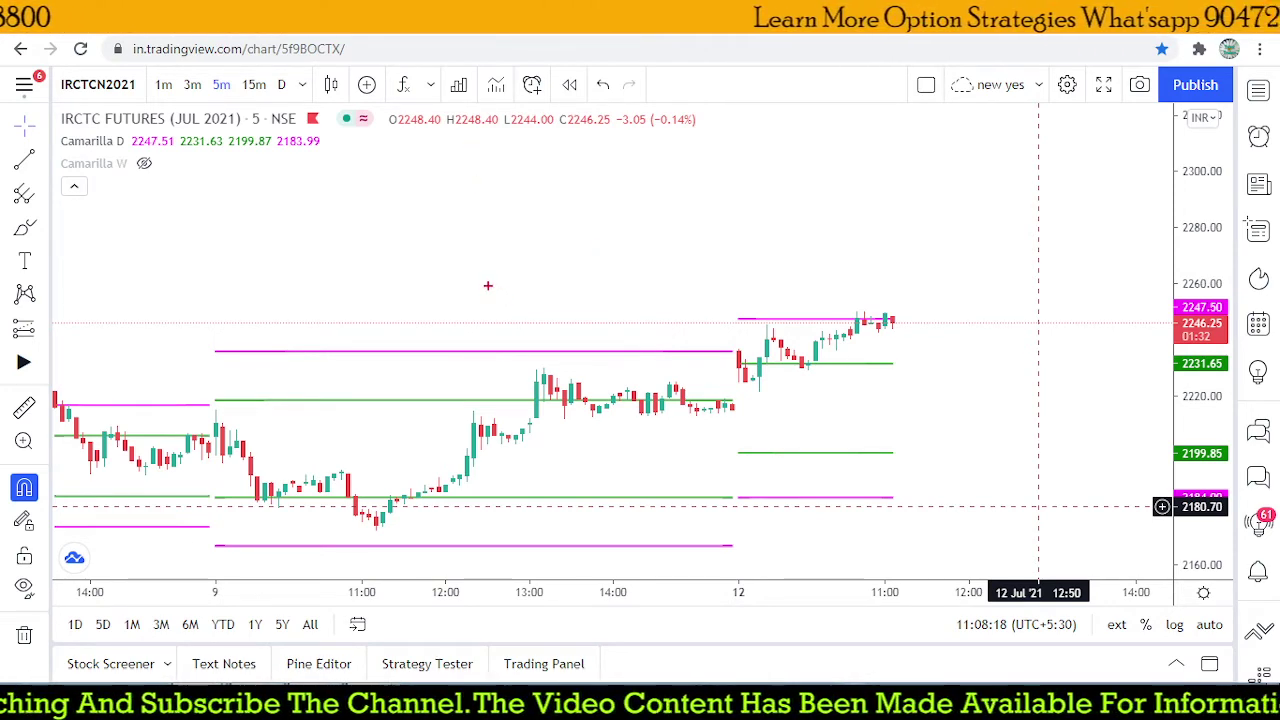
- Handwrite the red 'slight bullish' note and draw an arc arrow over the gap-up open
mouse_move(478, 256)
mouse_down()
mouse_move(486, 272)
mouse_move(510, 262)
mouse_move(474, 284)
mouse_move(482, 292)
mouse_up()
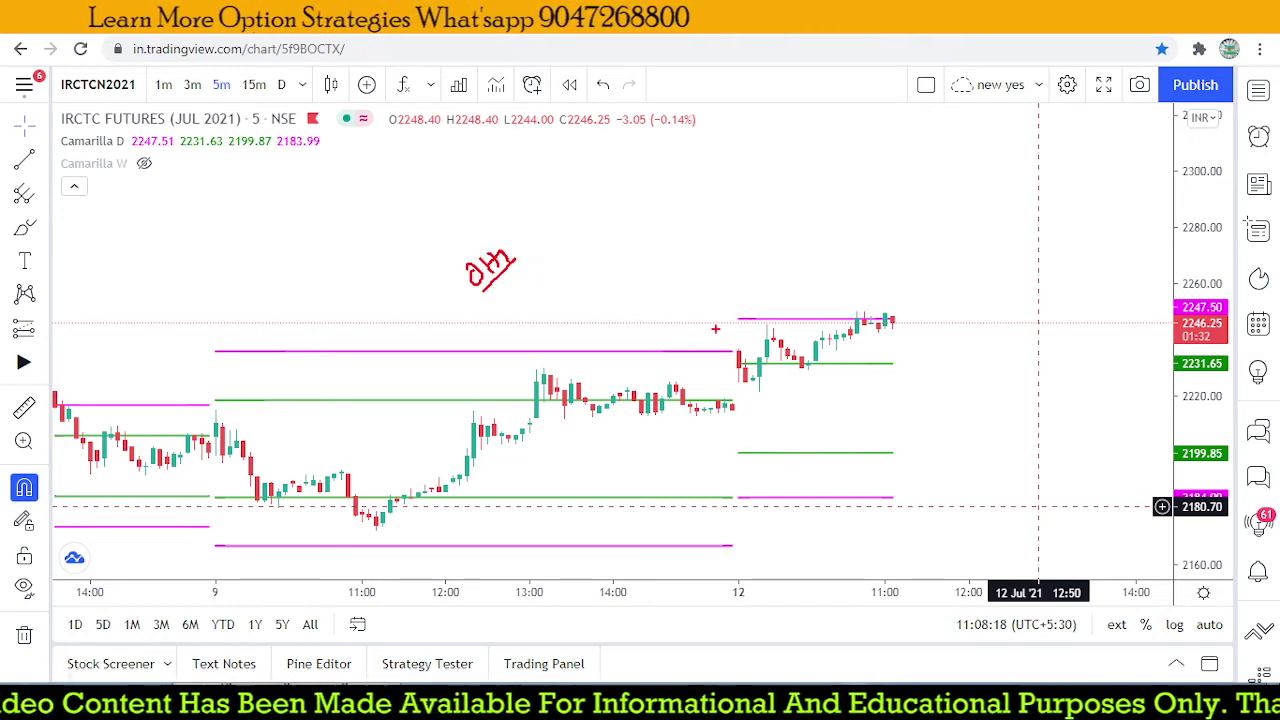
drag(688, 338, 750, 298)
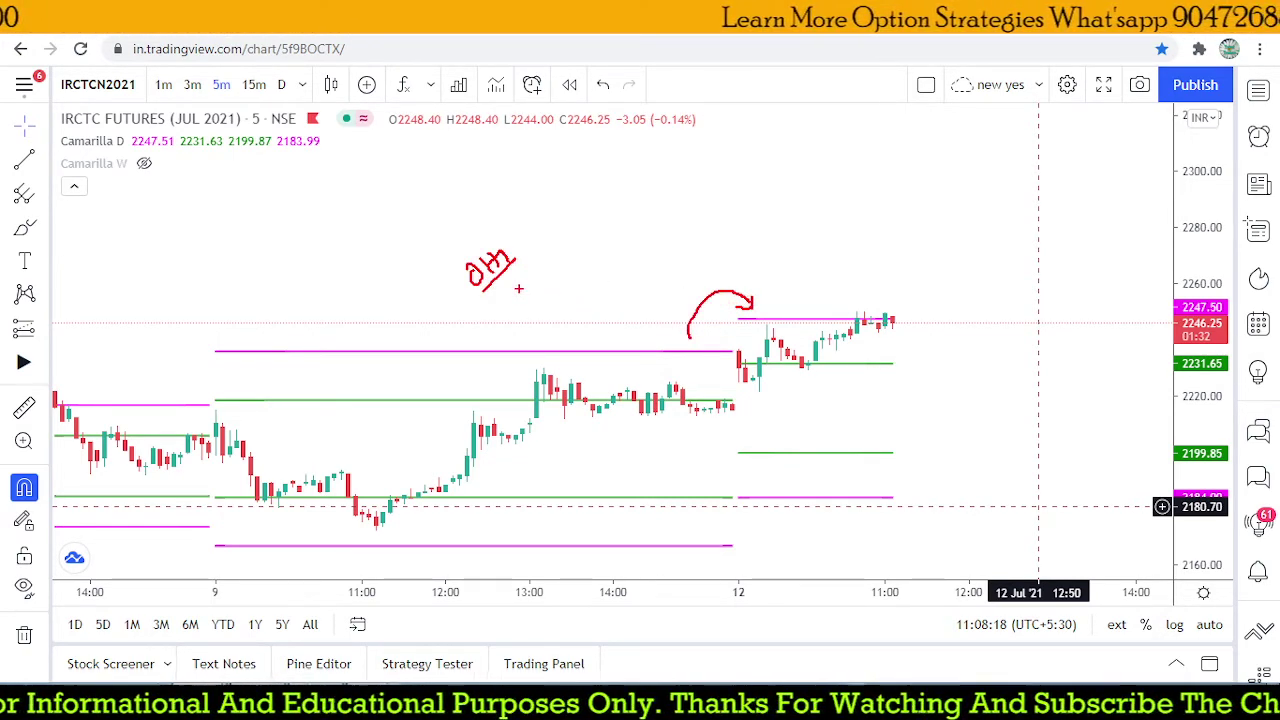
mouse_move(521, 273)
mouse_down()
mouse_move(540, 284)
mouse_move(570, 258)
mouse_move(576, 268)
mouse_move(620, 206)
mouse_move(654, 188)
mouse_up()
drag(606, 260, 655, 214)
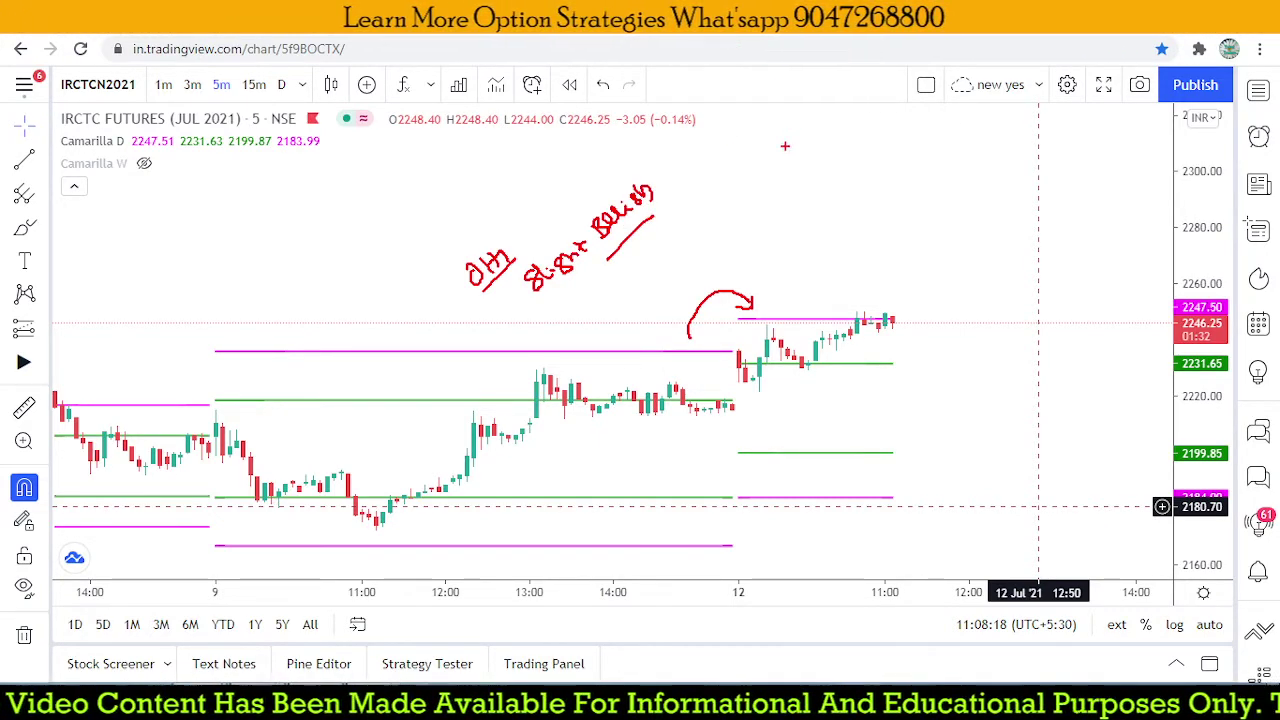
- Add a star, the 'open' note, a circle on the 12 Jul opening candles and an upward arrow
mouse_move(720, 204)
mouse_down()
mouse_move(733, 212)
mouse_move(719, 207)
mouse_up()
mouse_move(756, 168)
mouse_down()
mouse_move(763, 178)
mouse_move(812, 150)
mouse_up()
mouse_move(812, 165)
mouse_down()
mouse_move(766, 205)
mouse_move(810, 166)
mouse_up()
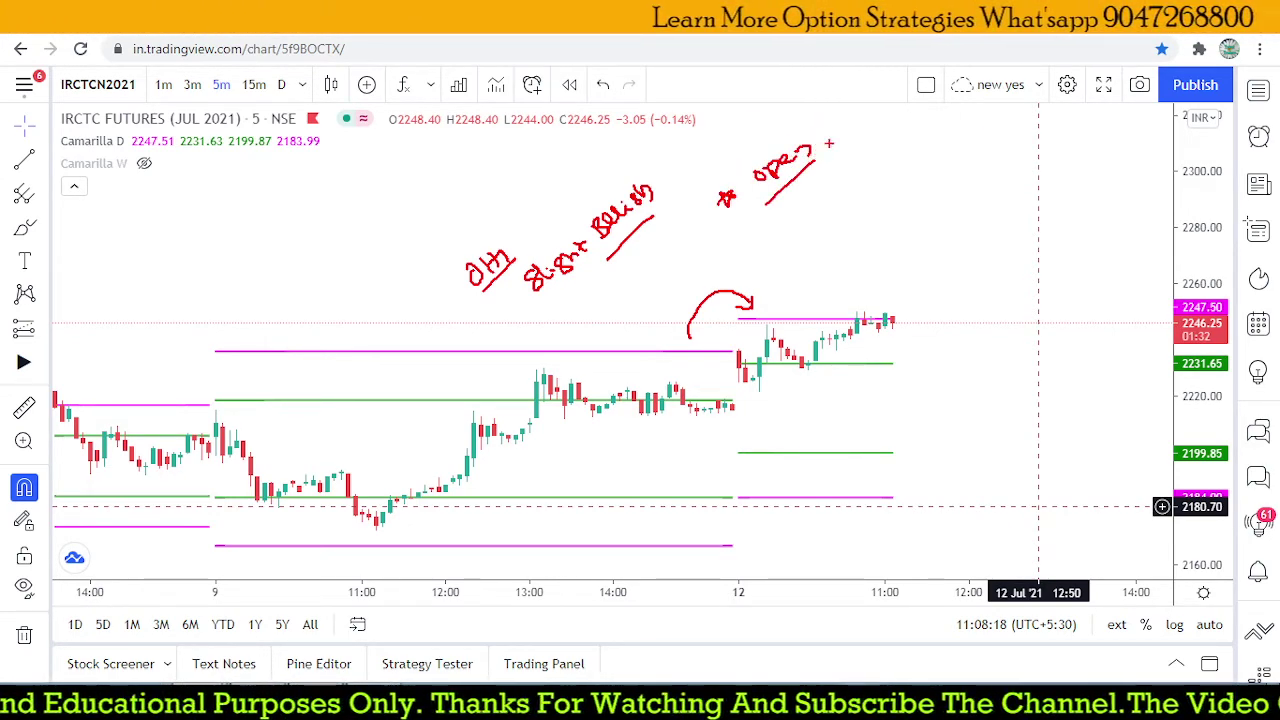
mouse_move(737, 410)
mouse_down()
mouse_move(724, 394)
mouse_move(717, 406)
mouse_move(737, 398)
mouse_move(743, 362)
mouse_up()
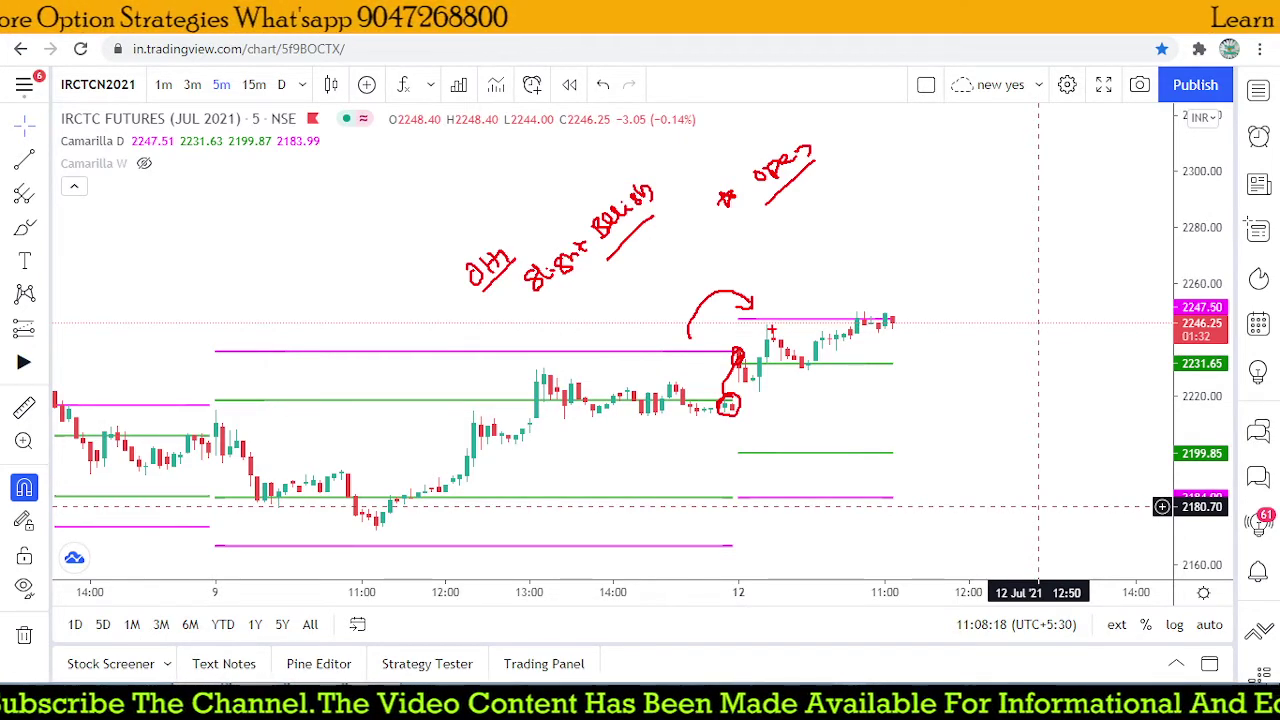
drag(614, 316, 627, 287)
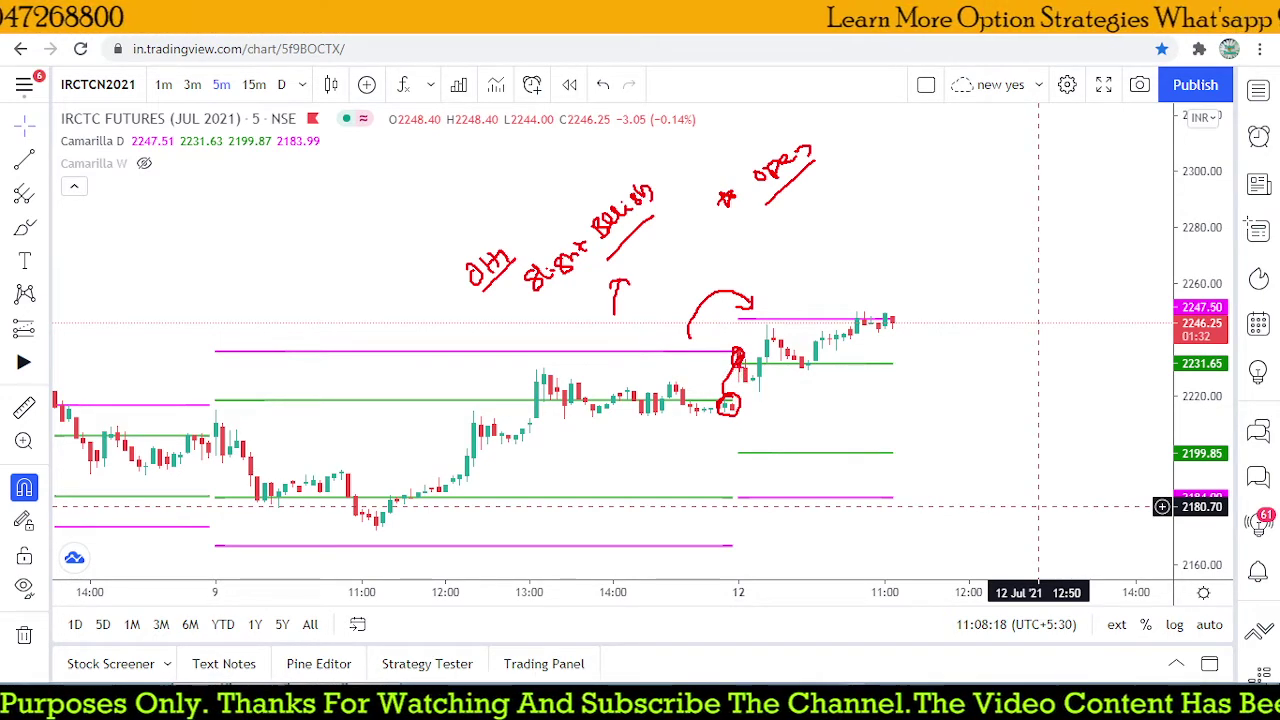
- Write the R3 and S3 labels with a dividing line and a 'strength' note at the right
drag(1045, 296, 1036, 312)
mouse_move(1051, 300)
mouse_down()
mouse_move(1028, 280)
mouse_move(1032, 316)
mouse_up()
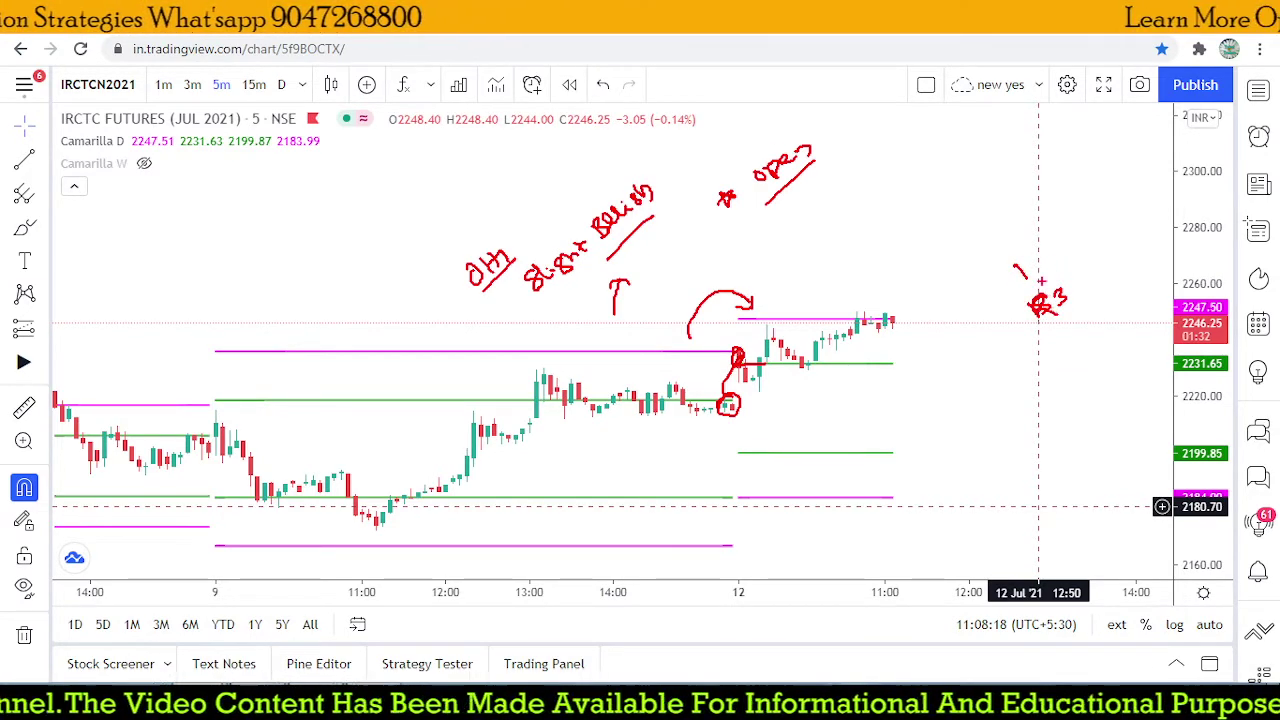
mouse_move(991, 256)
mouse_down()
mouse_move(1025, 252)
mouse_move(1022, 280)
mouse_move(1012, 270)
mouse_move(1042, 298)
mouse_up()
drag(998, 283, 1008, 283)
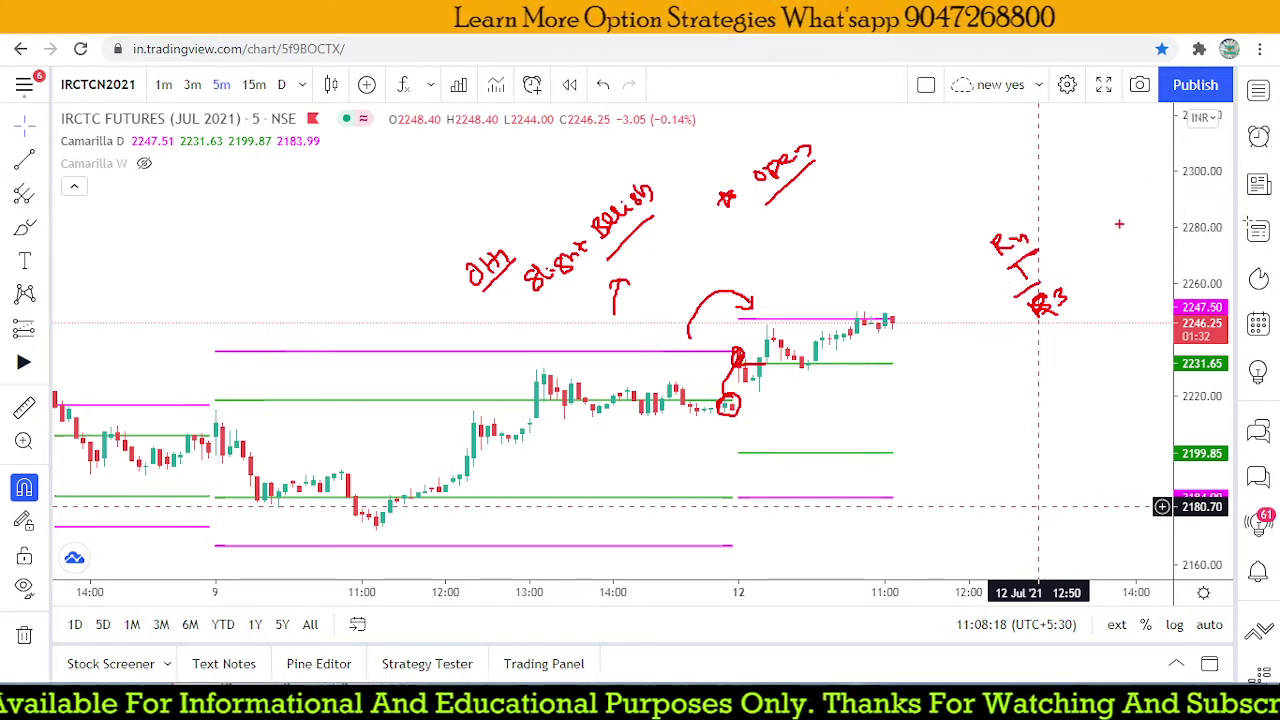
mouse_move(1096, 256)
mouse_down()
mouse_move(1078, 252)
mouse_move(1117, 230)
mouse_move(1132, 242)
mouse_up()
mouse_move(1114, 190)
mouse_down()
mouse_move(1120, 210)
mouse_move(1150, 202)
mouse_up()
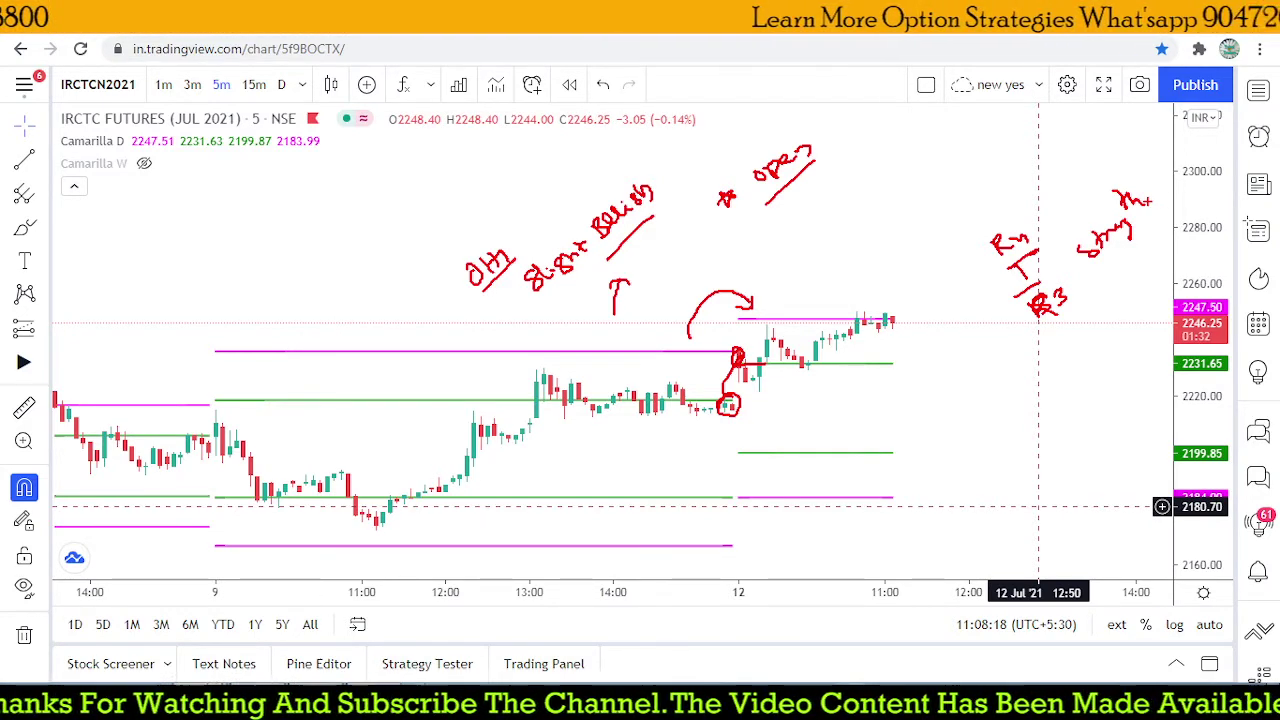
- Box the 12 Jul opening candles and write a 9:30 note below them
drag(779, 415, 782, 421)
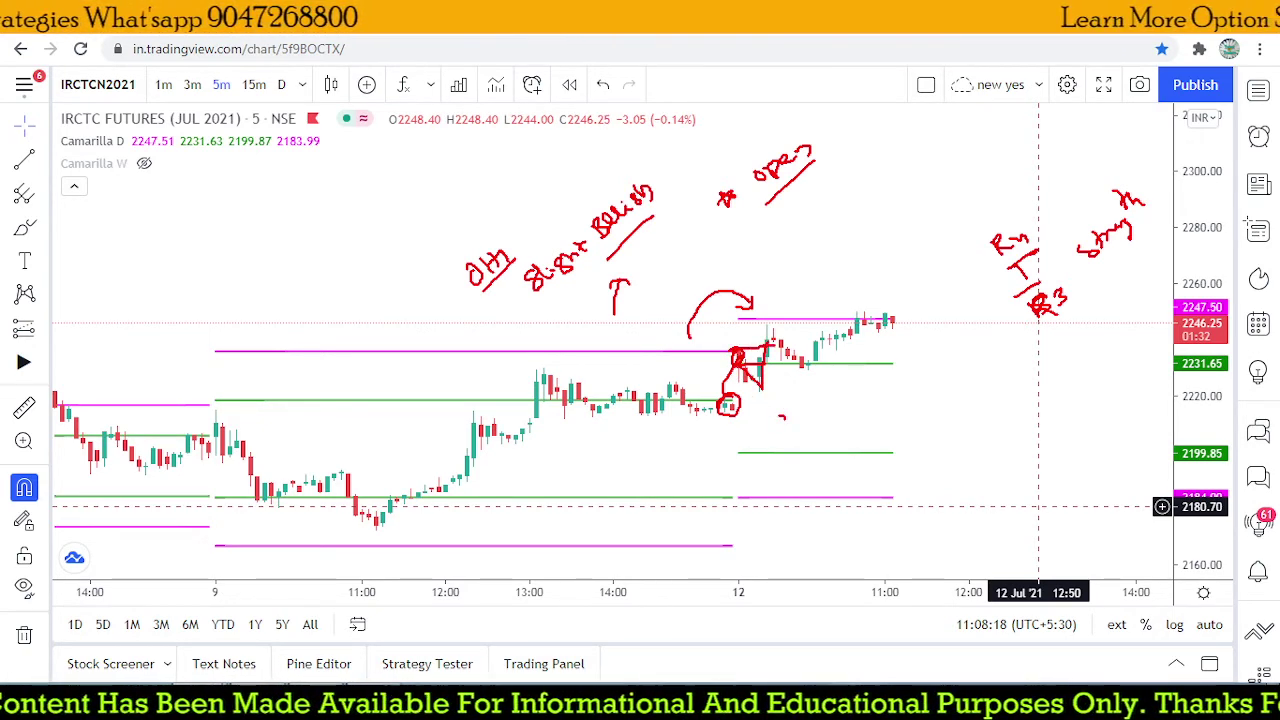
drag(732, 390, 766, 382)
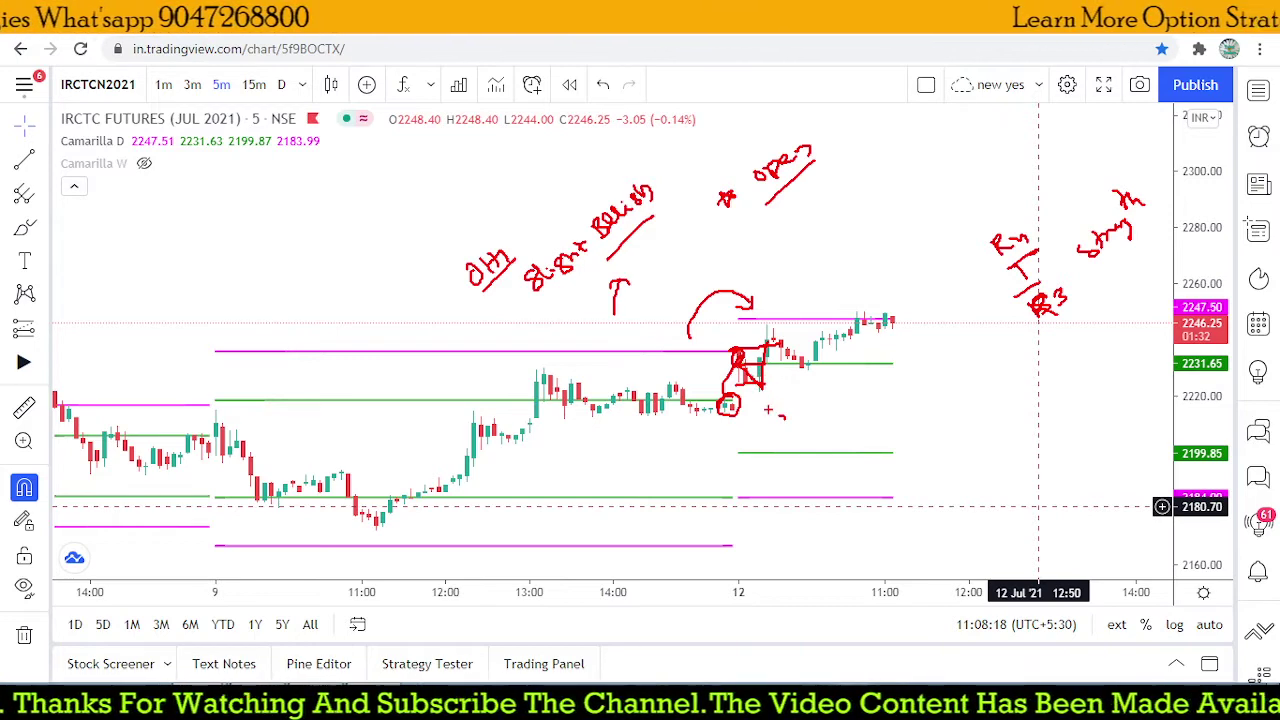
mouse_move(755, 362)
mouse_down()
mouse_move(760, 452)
mouse_move(798, 434)
mouse_up()
mouse_move(806, 432)
mouse_down()
mouse_move(776, 464)
mouse_move(784, 412)
mouse_move(806, 432)
mouse_move(740, 456)
mouse_up()
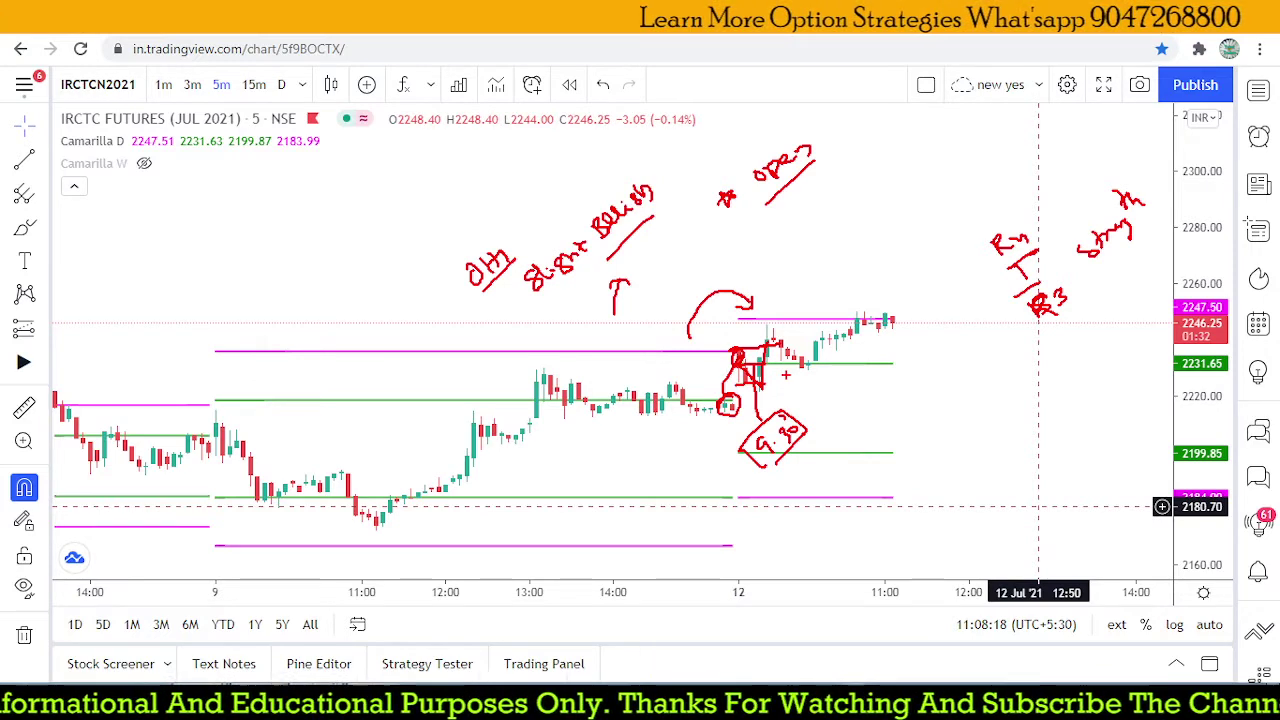
- Clear all drawings, then sketch an R4 breakout note and a price path falling to 2199.85
key(ctrl+alt+h)
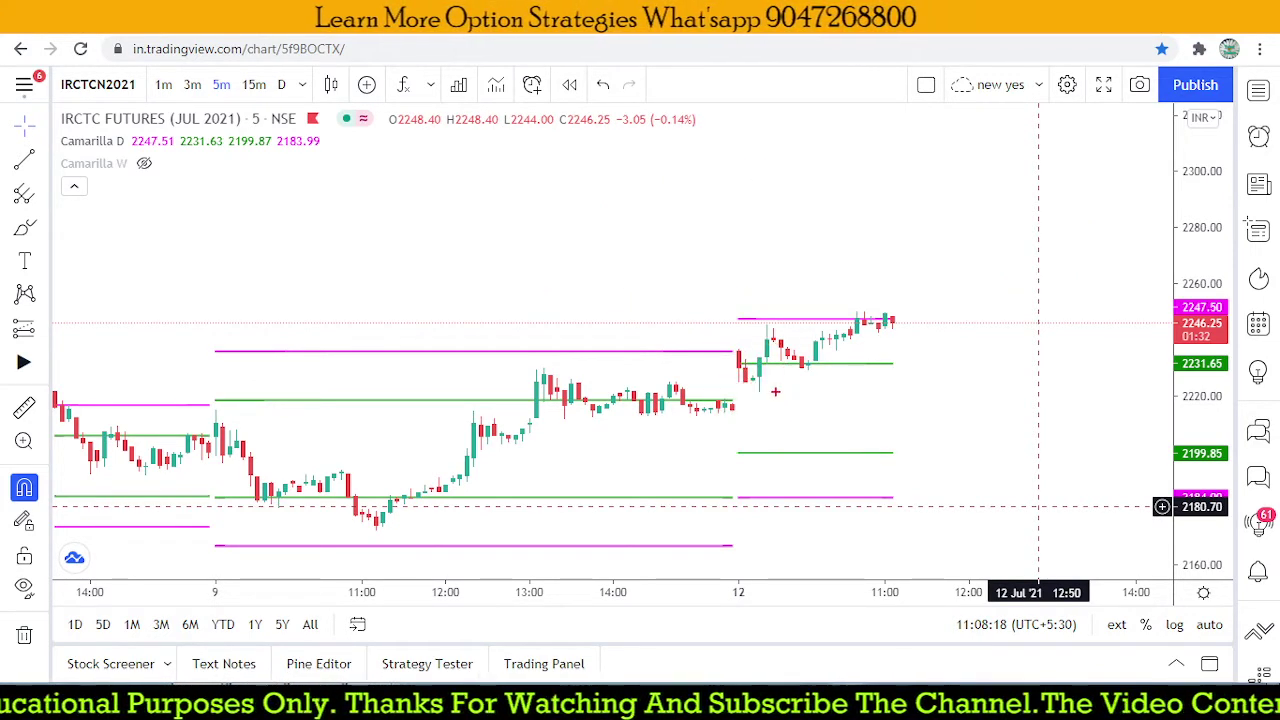
drag(742, 366, 756, 384)
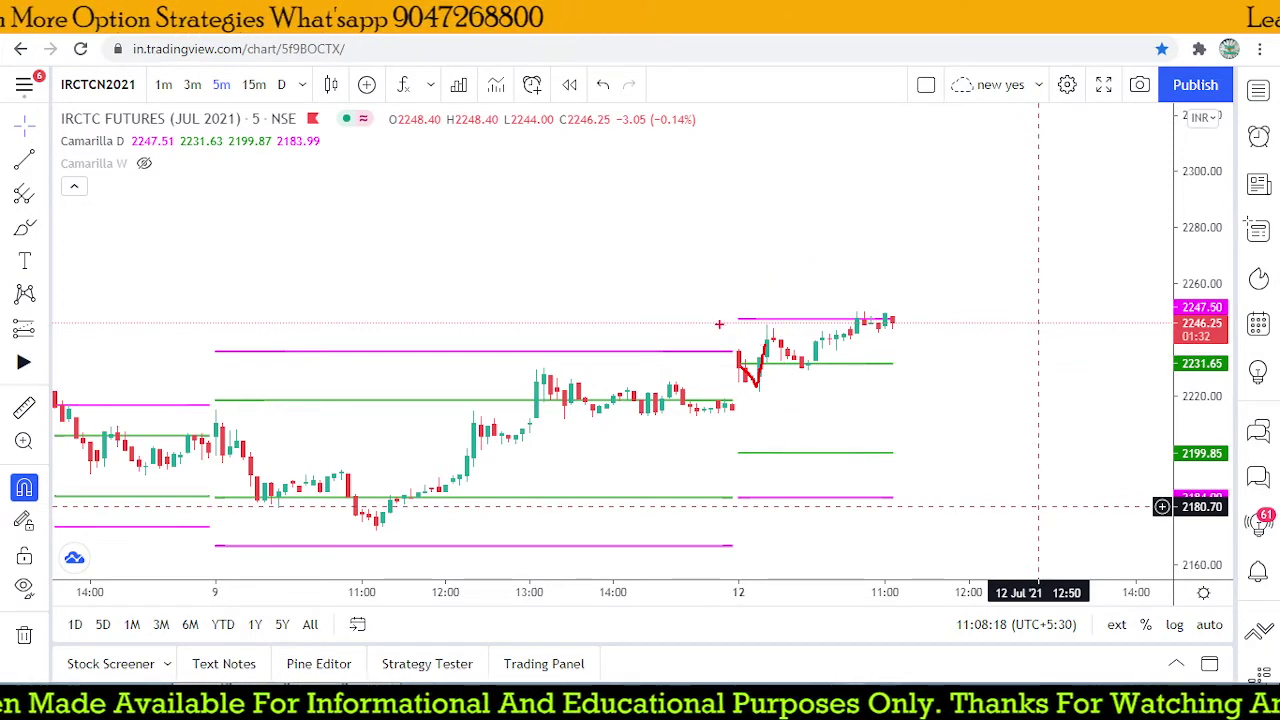
mouse_move(686, 300)
mouse_down()
mouse_move(690, 316)
mouse_move(716, 312)
mouse_move(763, 270)
mouse_up()
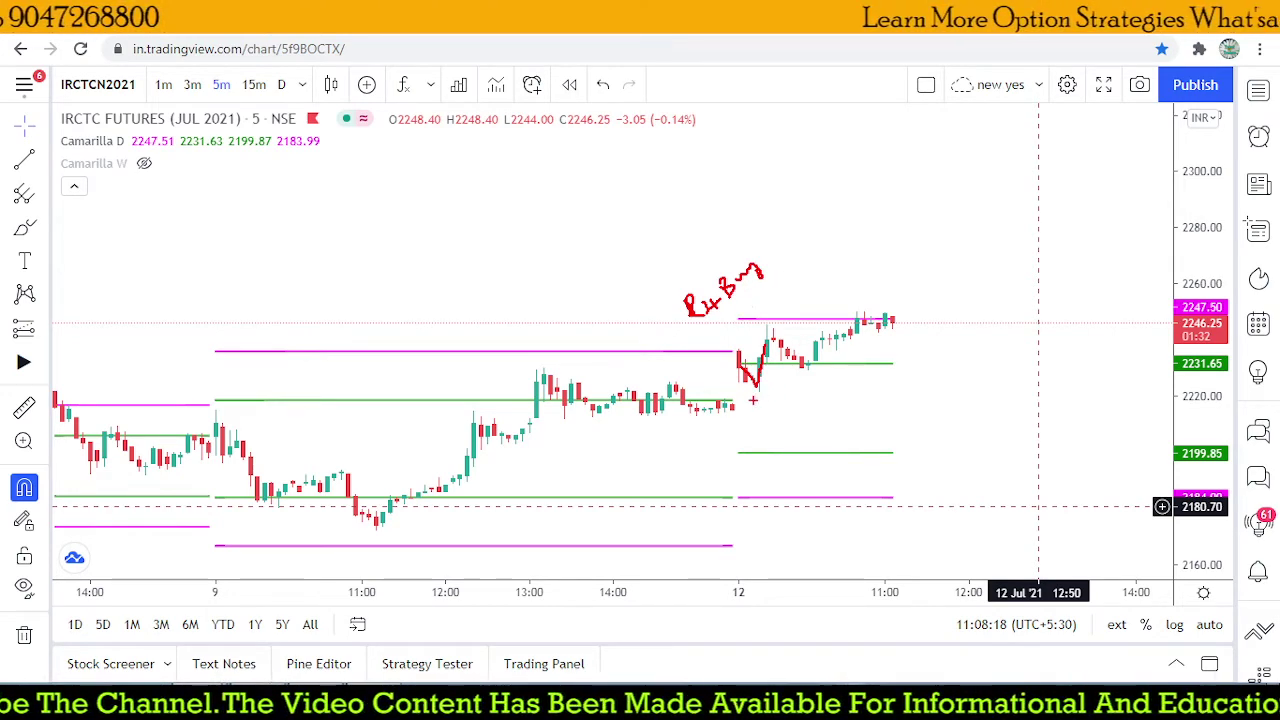
drag(765, 380, 825, 447)
mouse_move(906, 455)
mouse_down()
mouse_move(918, 470)
mouse_move(970, 450)
mouse_move(1038, 392)
mouse_move(1040, 408)
mouse_move(1048, 400)
mouse_up()
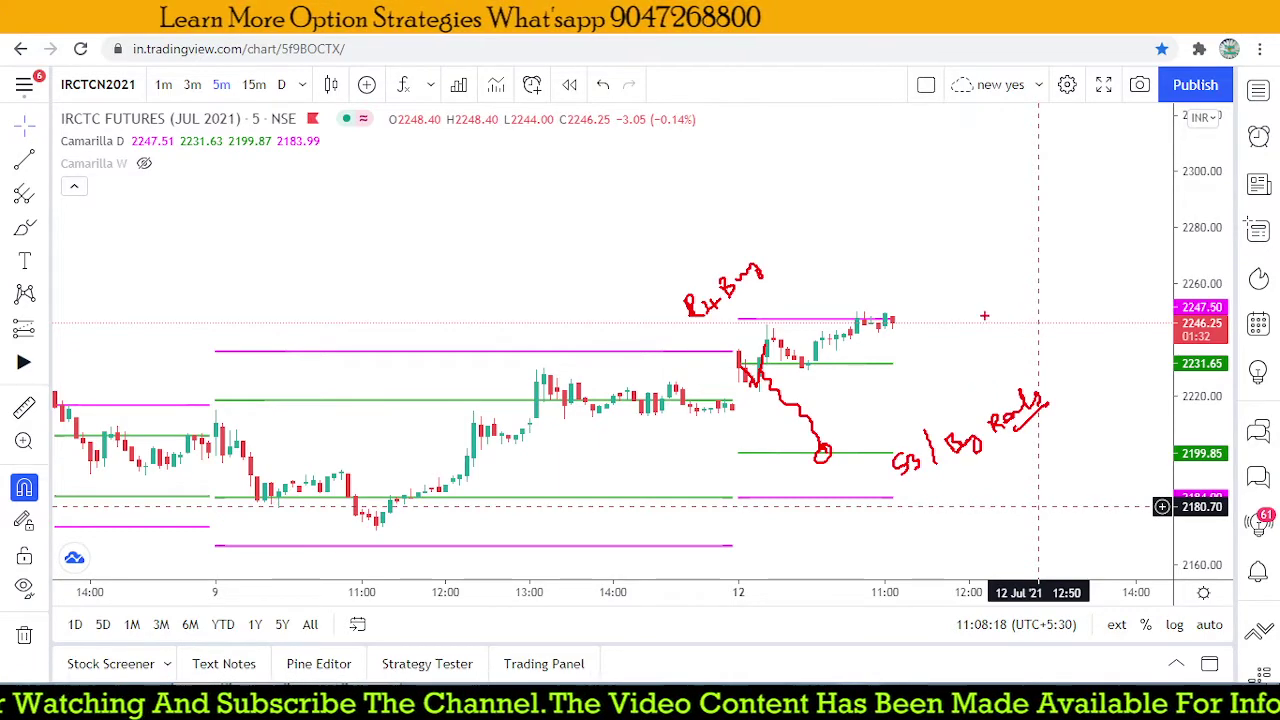
- Circle the latest candles at 2247.50 and write the R4 breakout and S3 buy notes
mouse_move(860, 318)
mouse_down()
mouse_move(850, 322)
mouse_move(896, 320)
mouse_move(880, 320)
mouse_move(896, 308)
mouse_move(890, 330)
mouse_move(852, 326)
mouse_move(862, 312)
mouse_up()
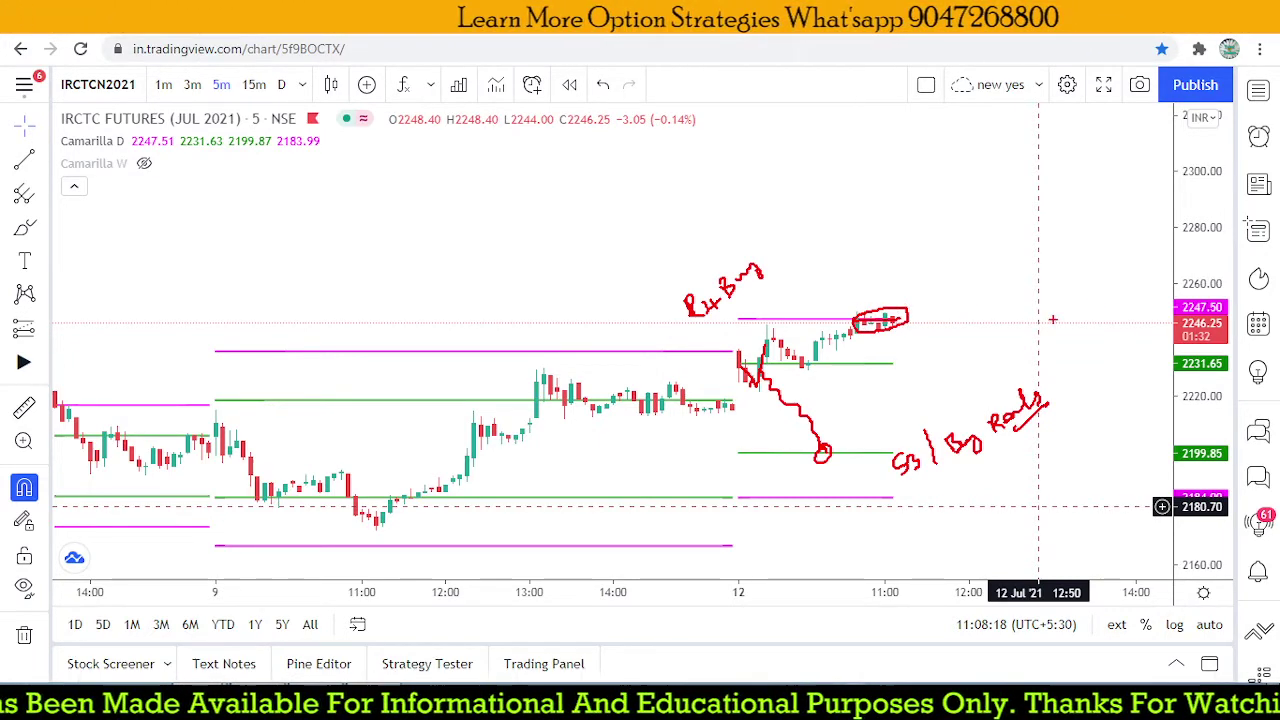
drag(970, 350, 1078, 276)
drag(1122, 238, 1166, 190)
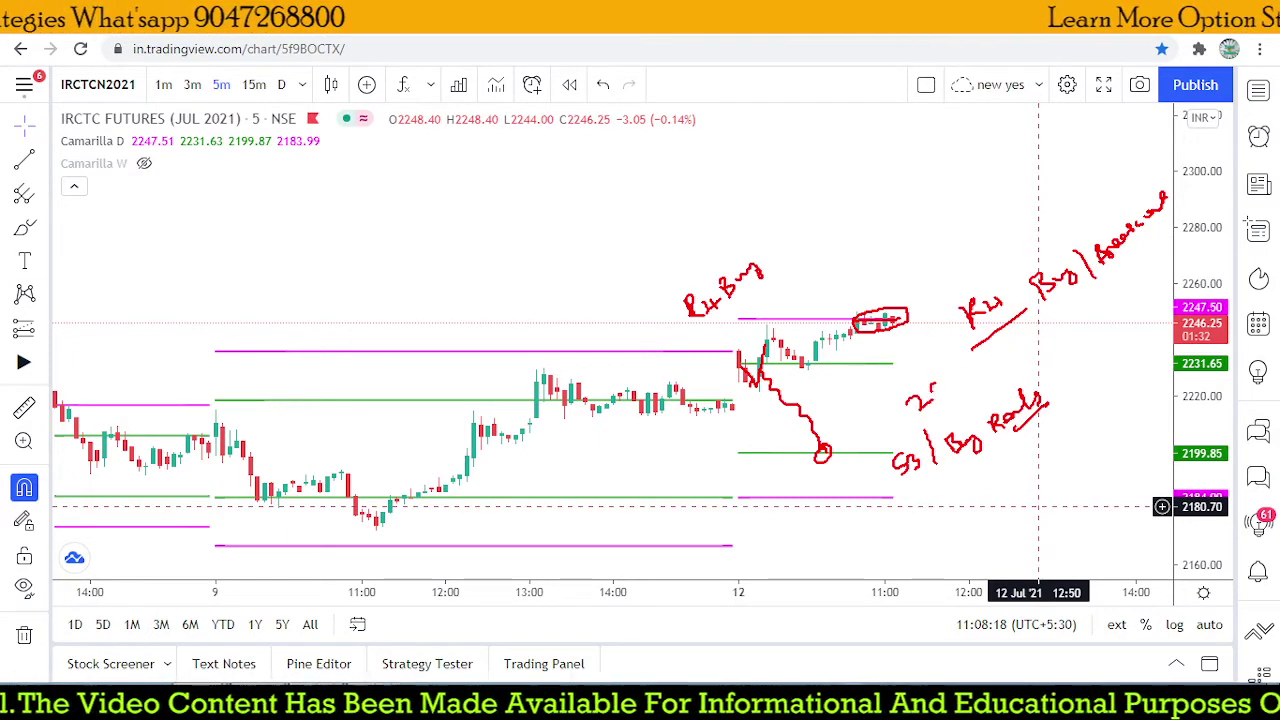
mouse_move(954, 388)
mouse_down()
mouse_move(970, 366)
mouse_move(938, 357)
mouse_up()
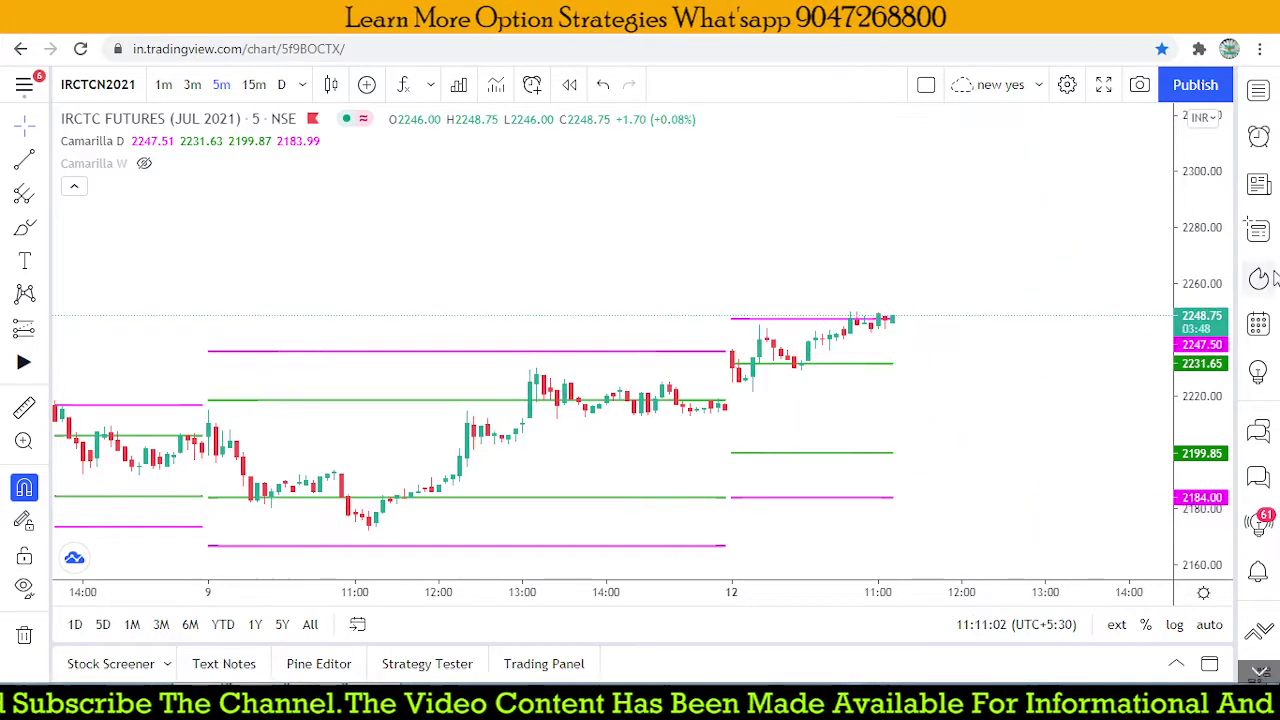
- Toggle the H5 level in the Camarilla indicator's Style settings and widen the price range
click(170, 163)
click(489, 279)
click(755, 633)
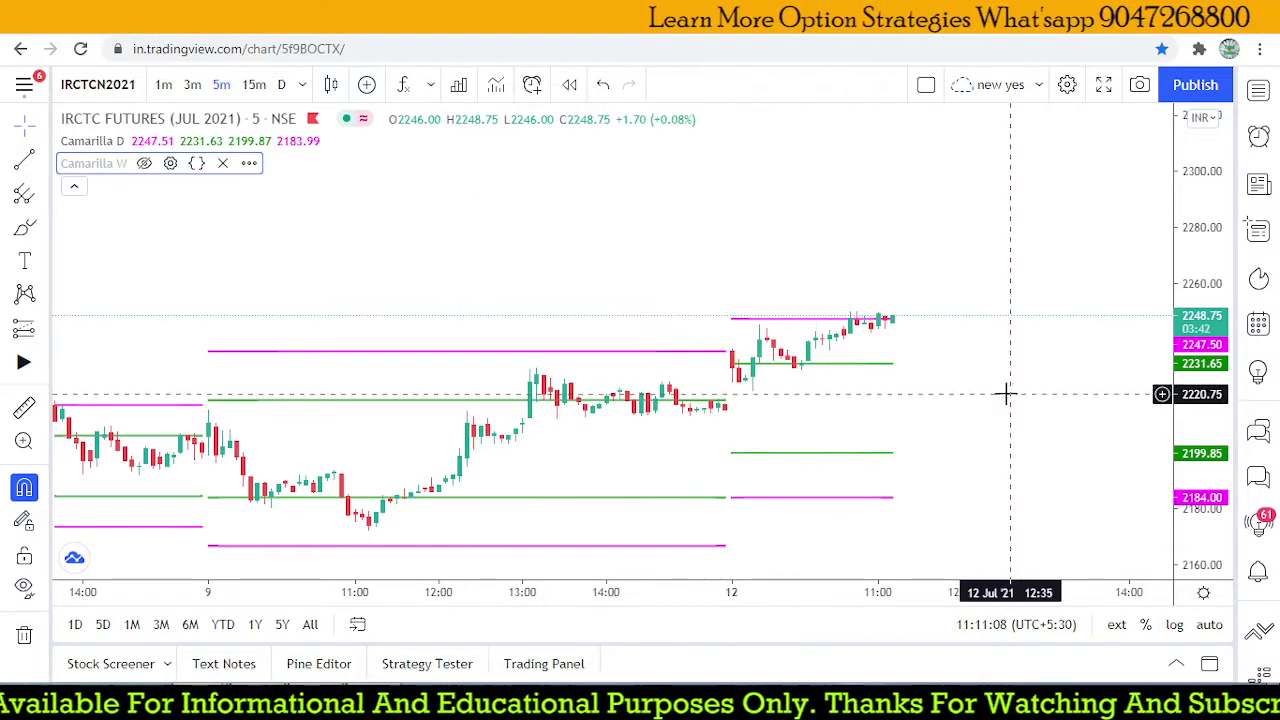
drag(1160, 272, 1160, 352)
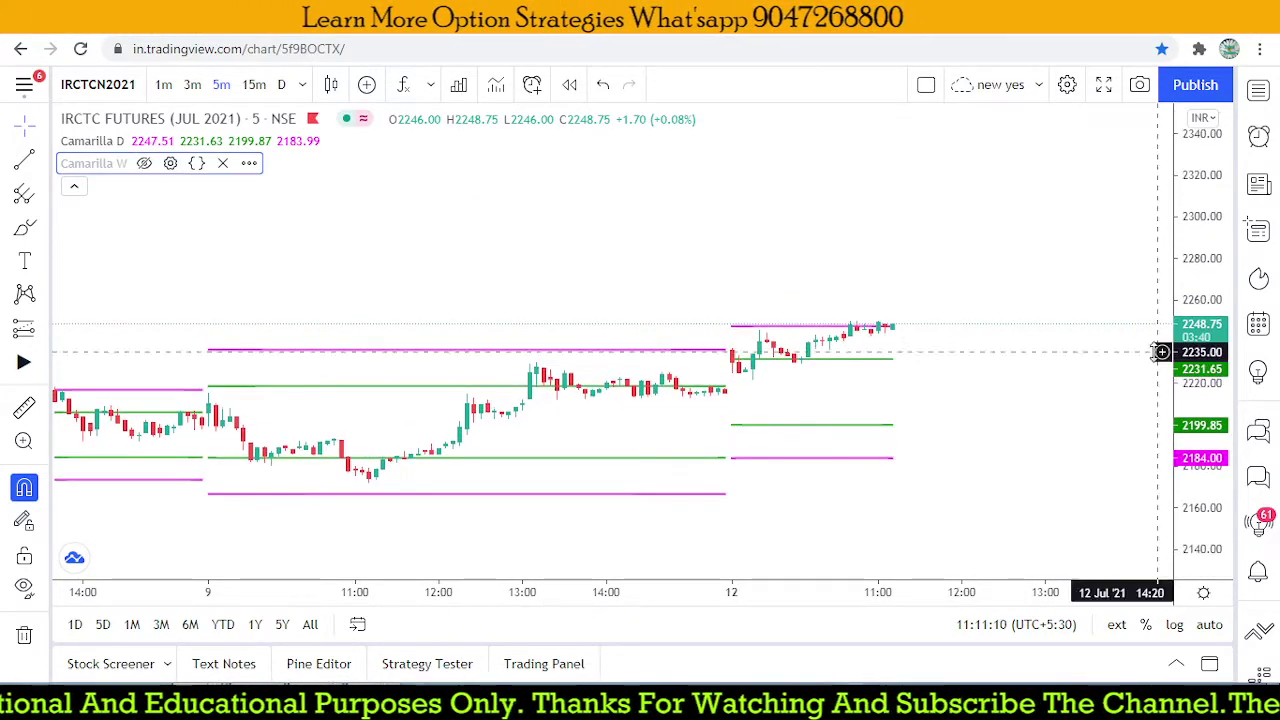
click(170, 163)
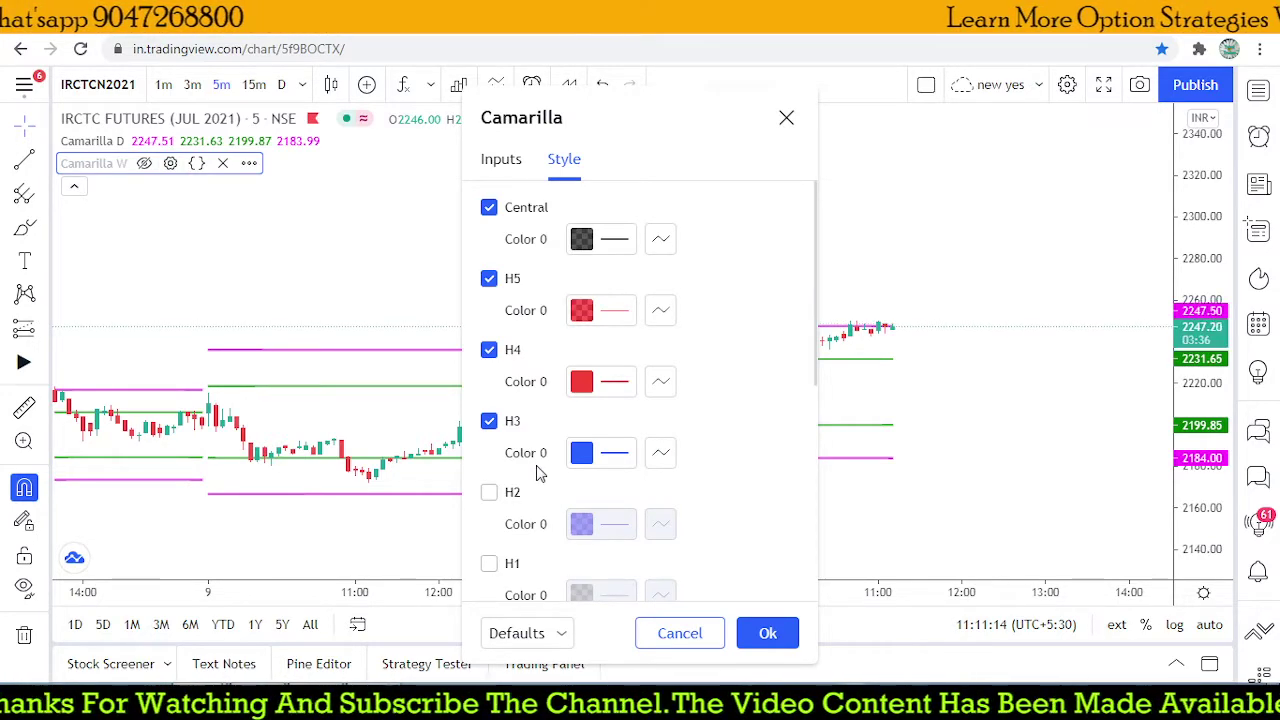
click(508, 282)
click(489, 279)
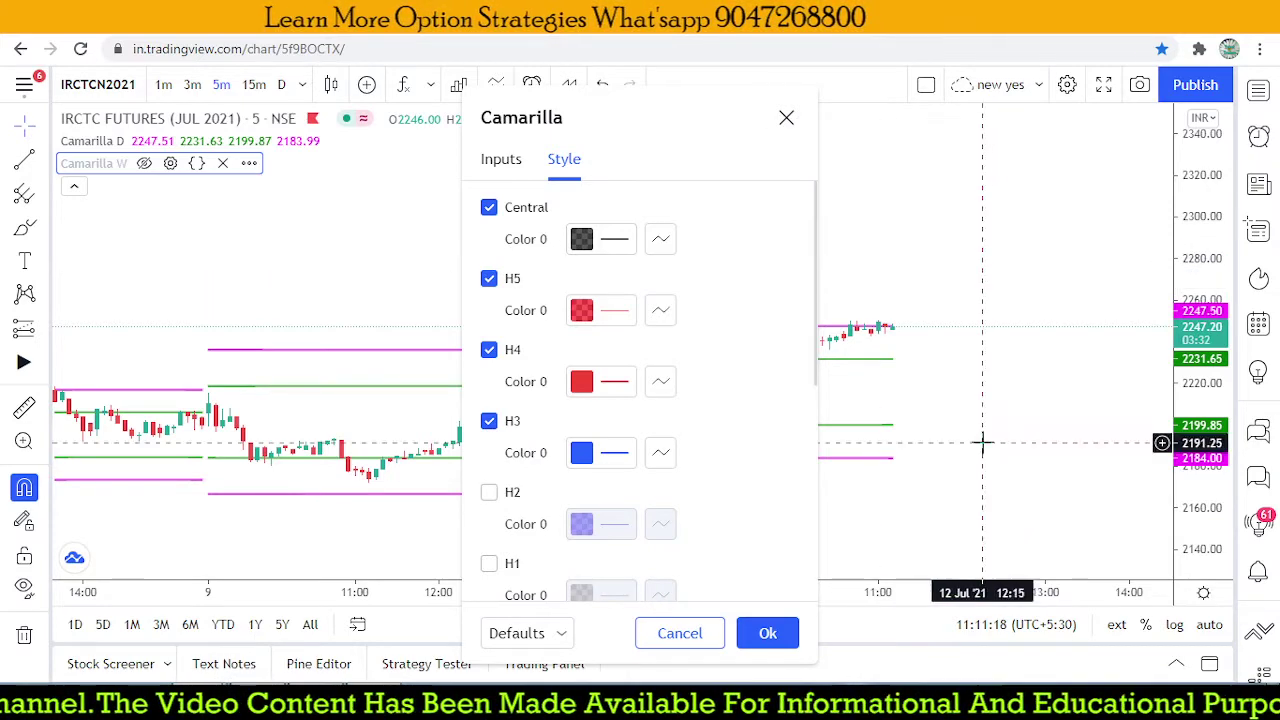
click(768, 633)
- Reset the chart to its default 8–12 July view
drag(1195, 268, 523, 291)
right_click(523, 291)
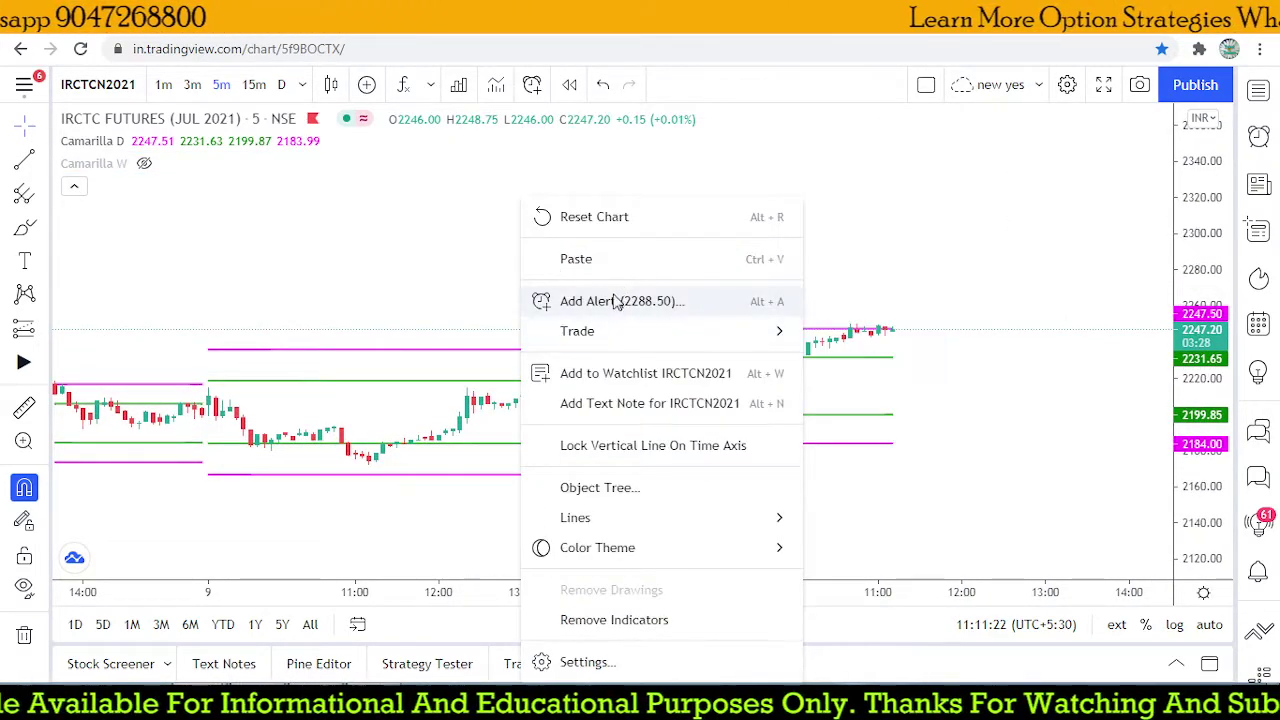
click(597, 218)
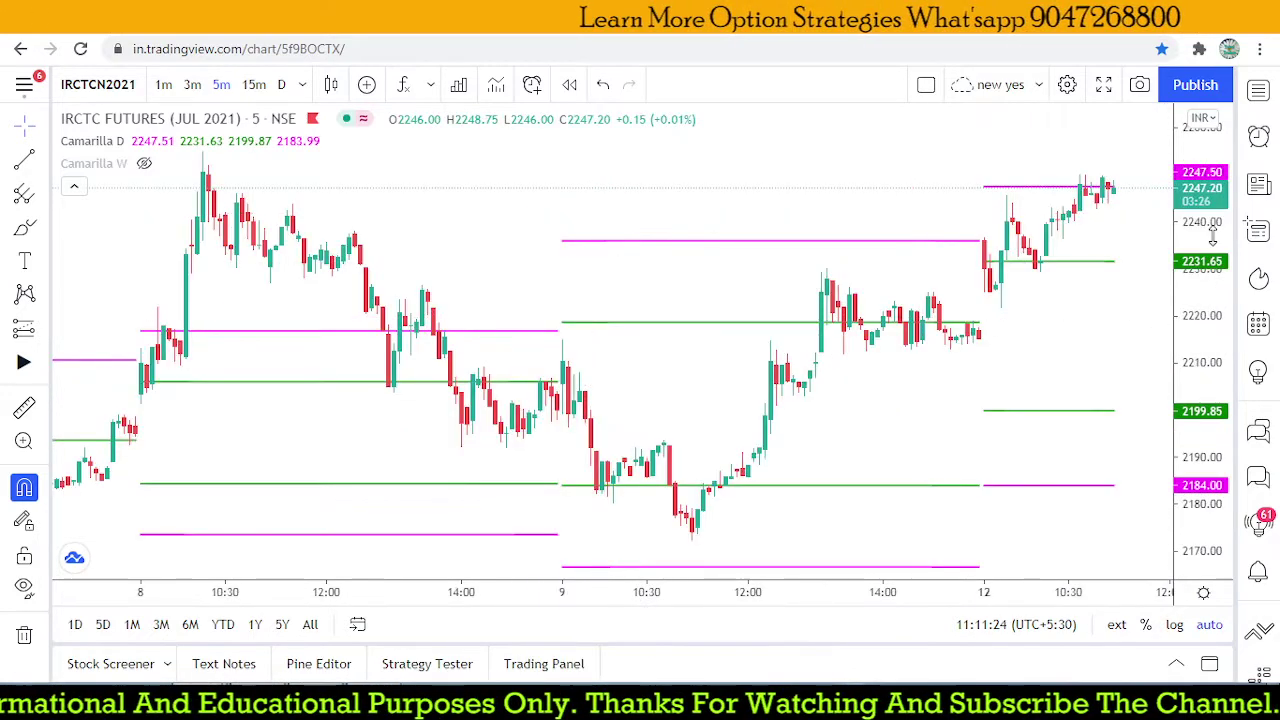
- Enable the Camarilla D H5 level (2274.65) and stretch the candles vertically
drag(1211, 280, 1211, 320)
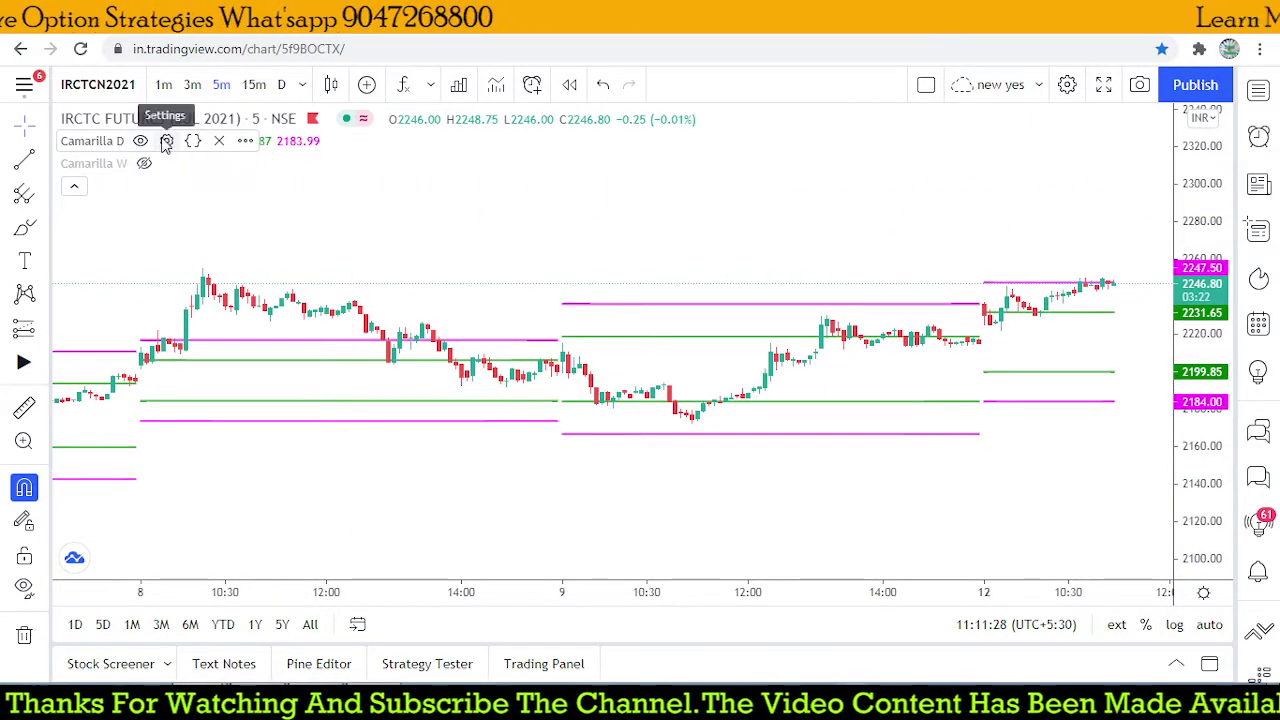
click(167, 141)
click(489, 278)
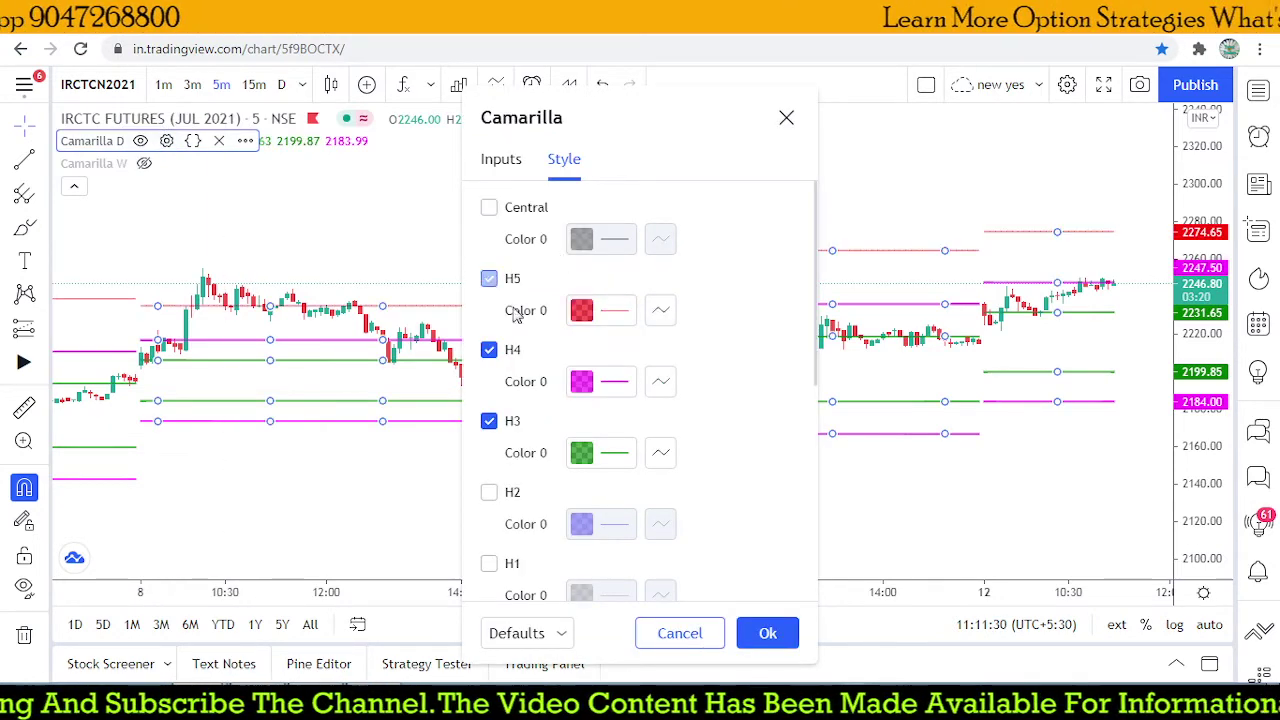
click(767, 633)
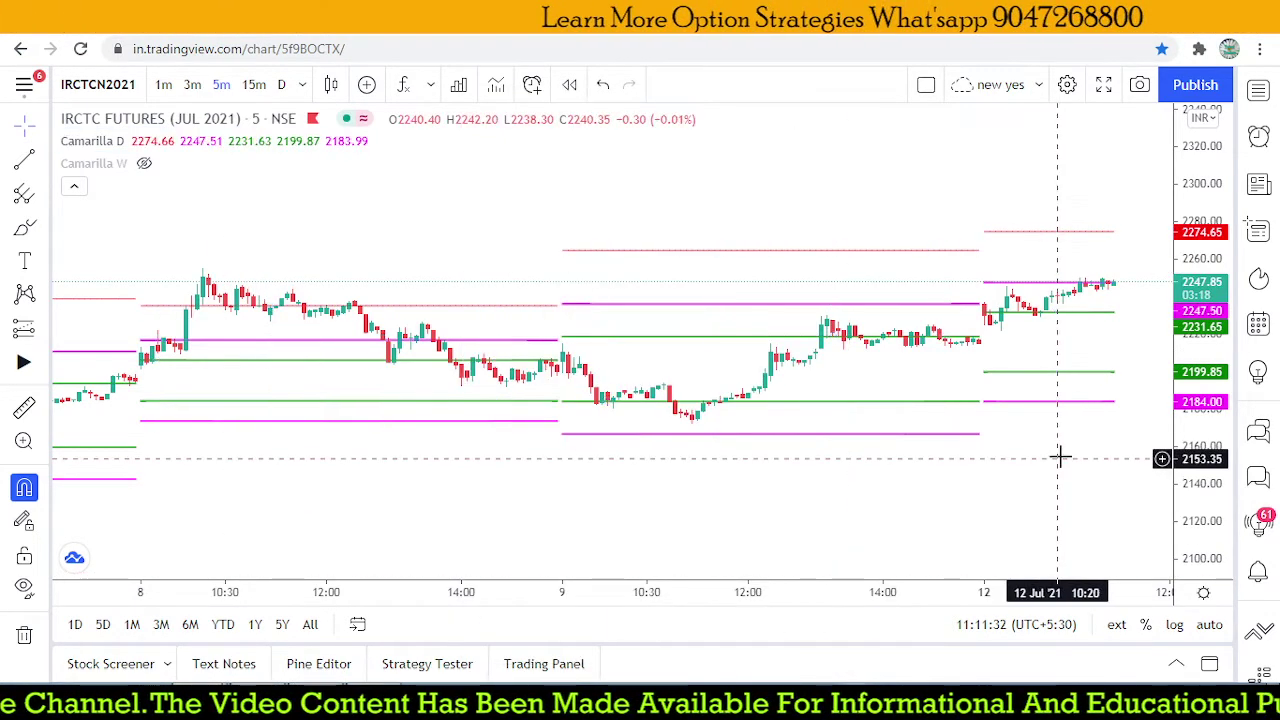
scroll(1034, 517, up, 4)
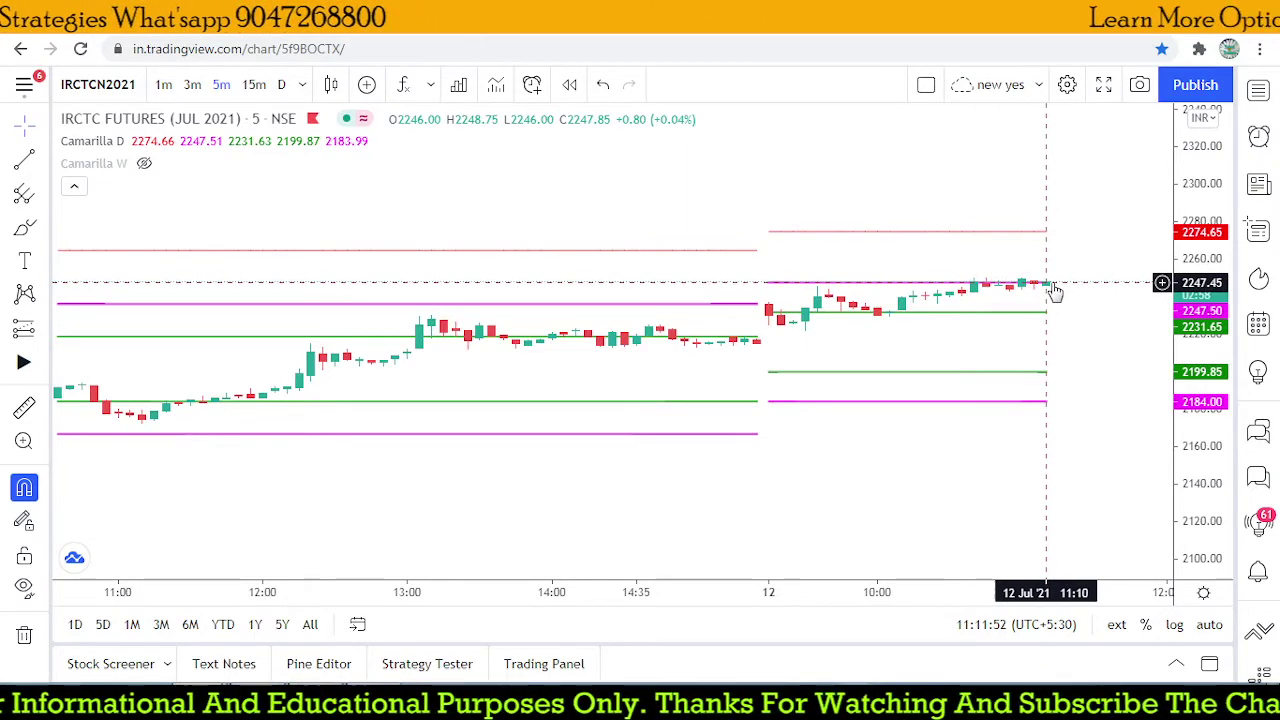
drag(1195, 400, 1193, 362)
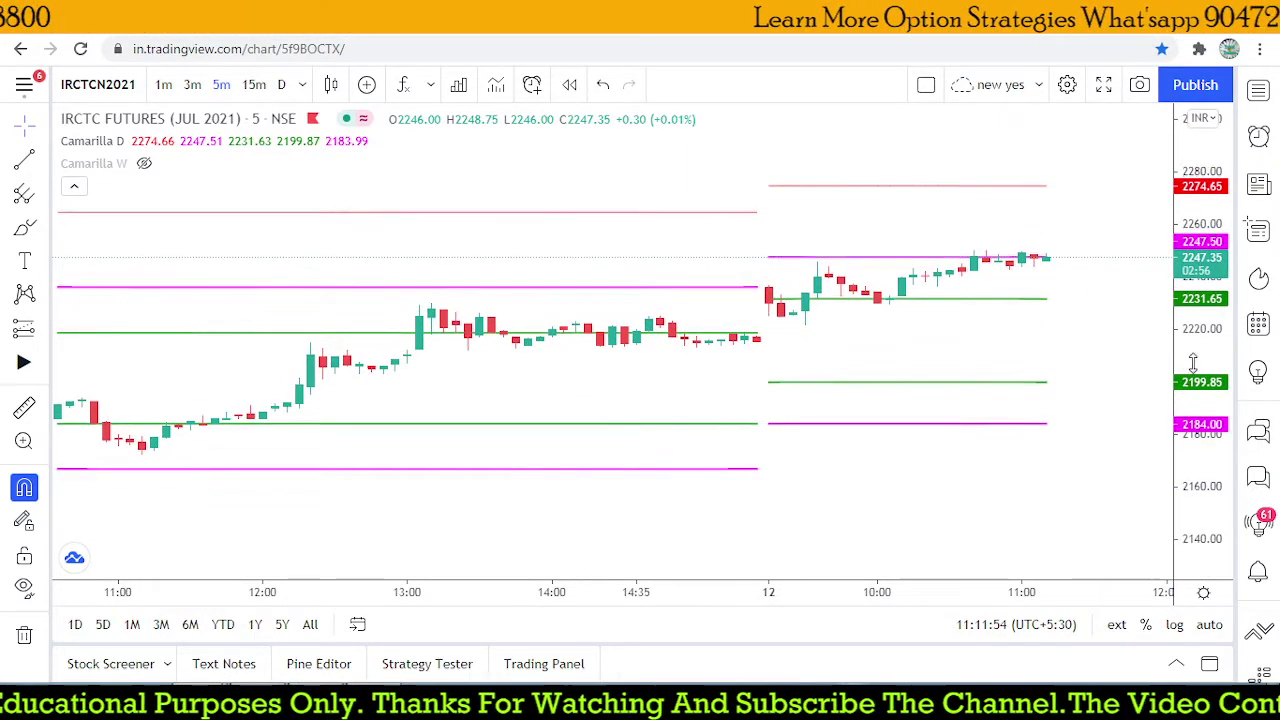
- Draw arrows from the latest candle labelled with the 2274 and 2231 levels
scroll(1120, 303, down, 3)
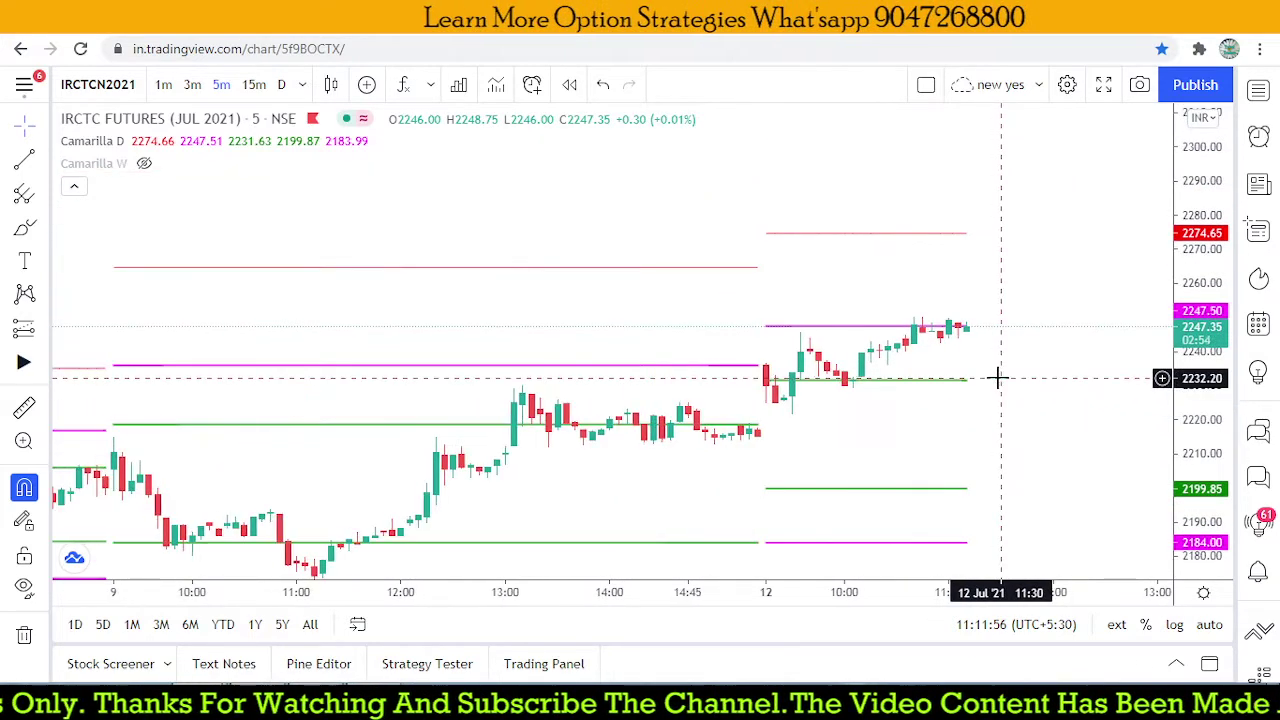
scroll(997, 377, down, 1)
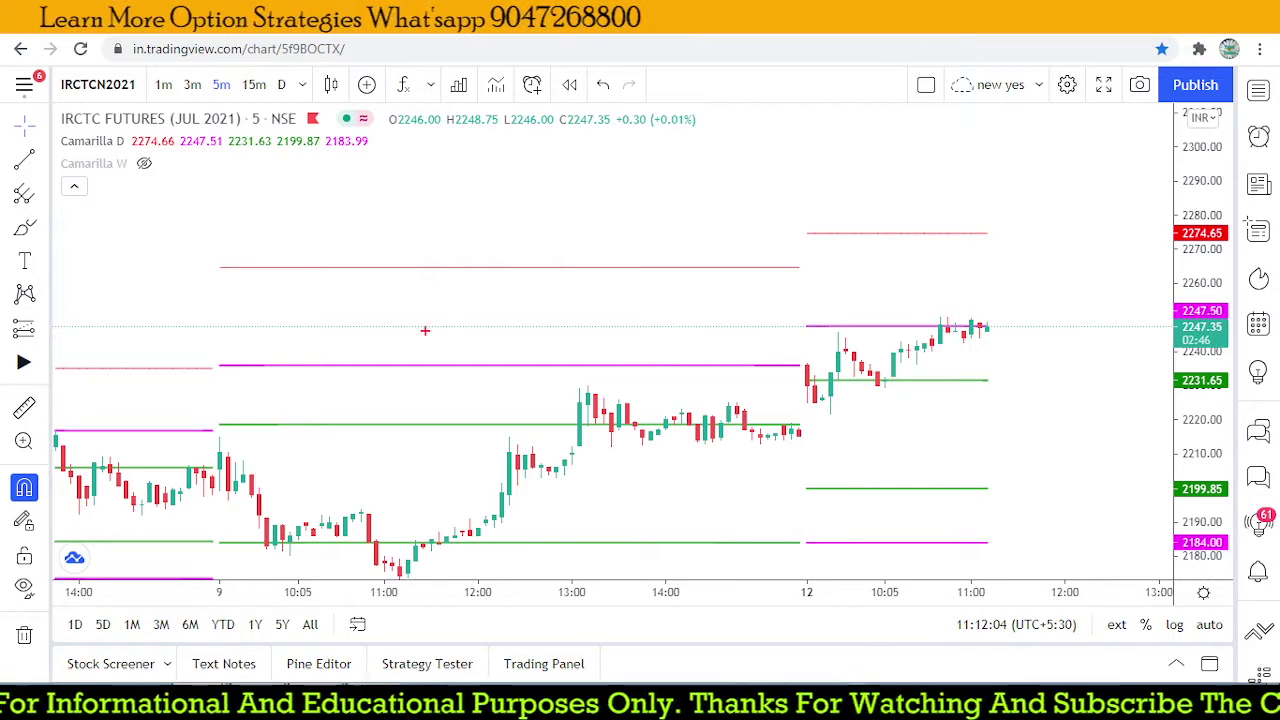
drag(996, 325, 1013, 286)
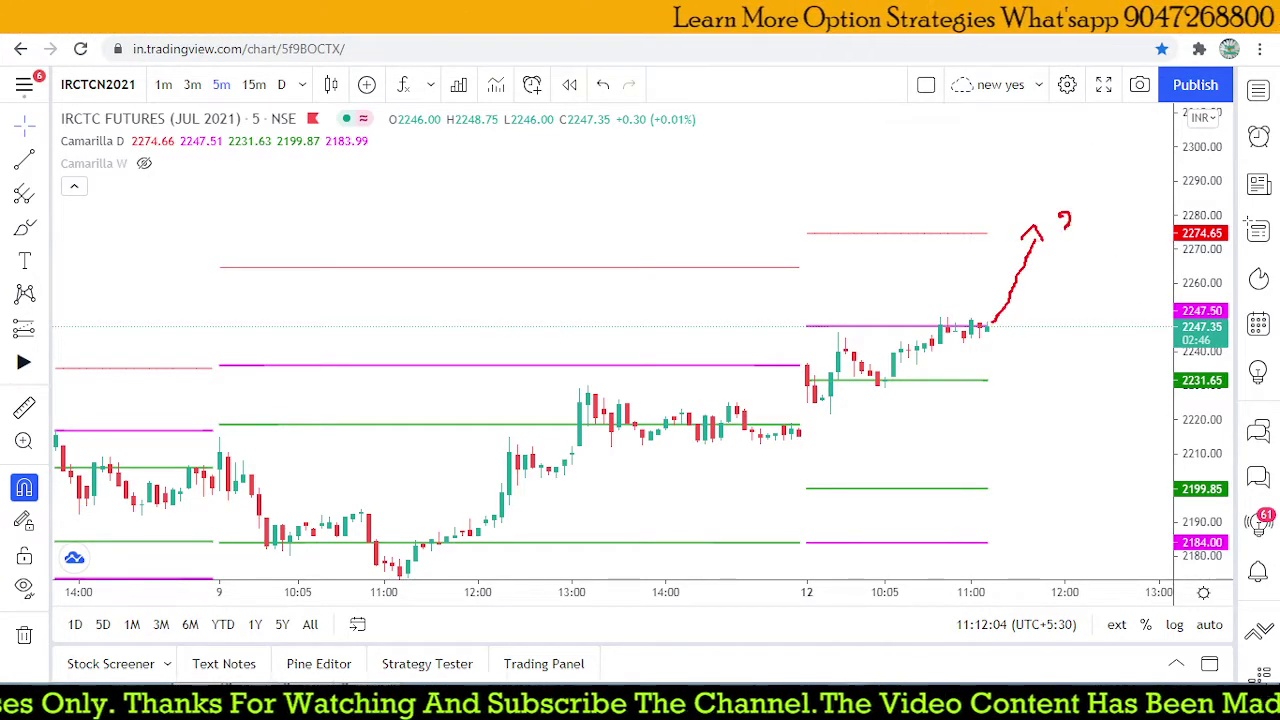
drag(1088, 199, 1093, 214)
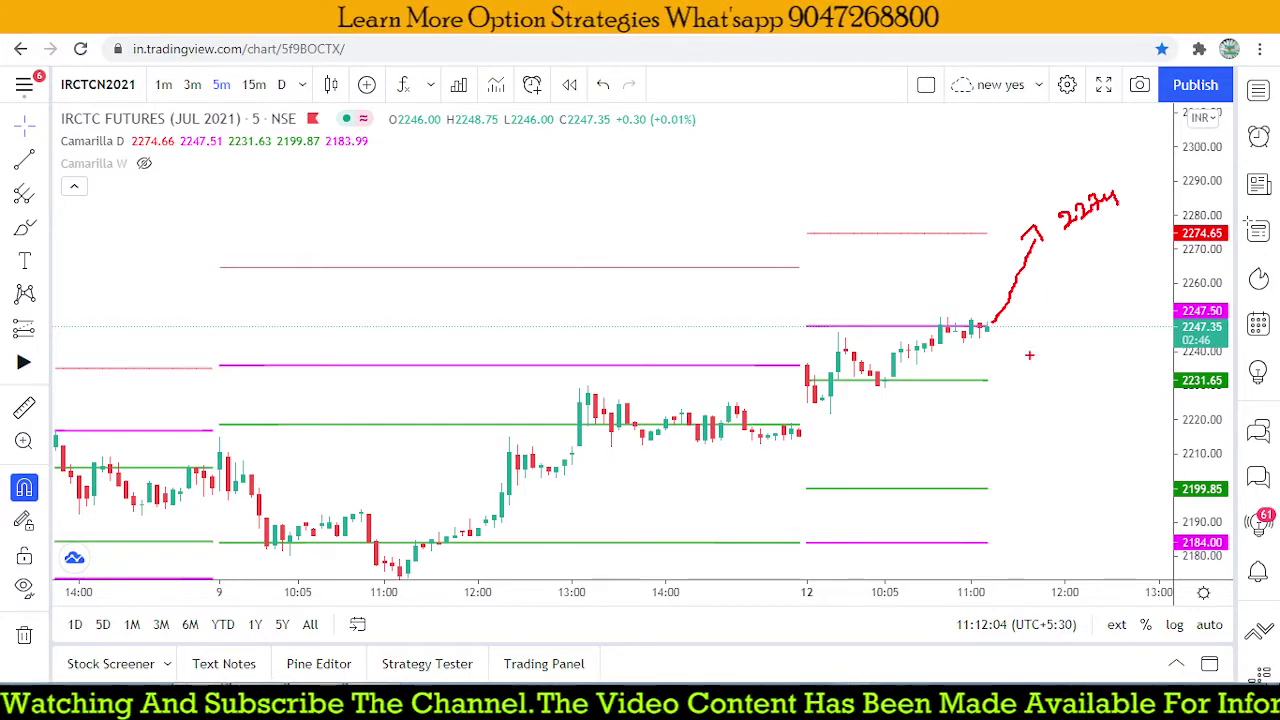
drag(1046, 376, 1045, 394)
drag(1055, 381, 1065, 379)
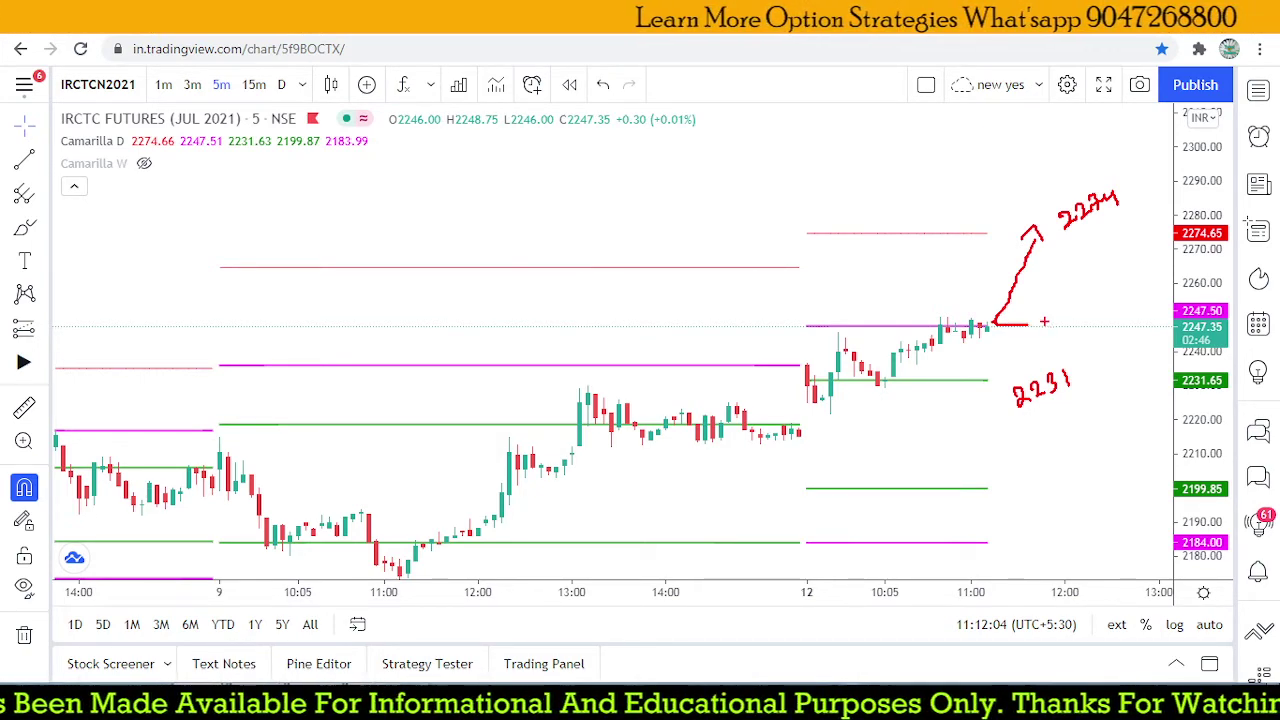
mouse_move(997, 326)
mouse_down()
mouse_move(1012, 357)
mouse_move(1025, 335)
mouse_up()
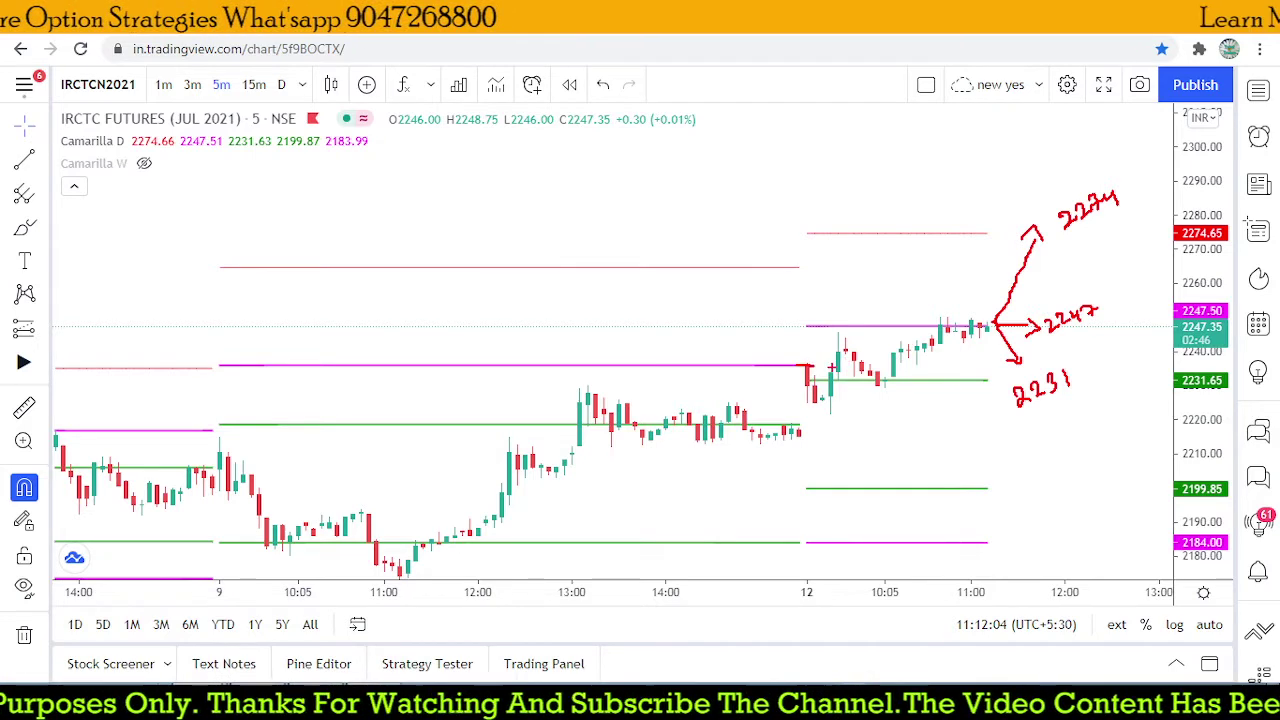
- Circle the candle that crossed R4 and write breakout notes above it
drag(735, 376, 738, 384)
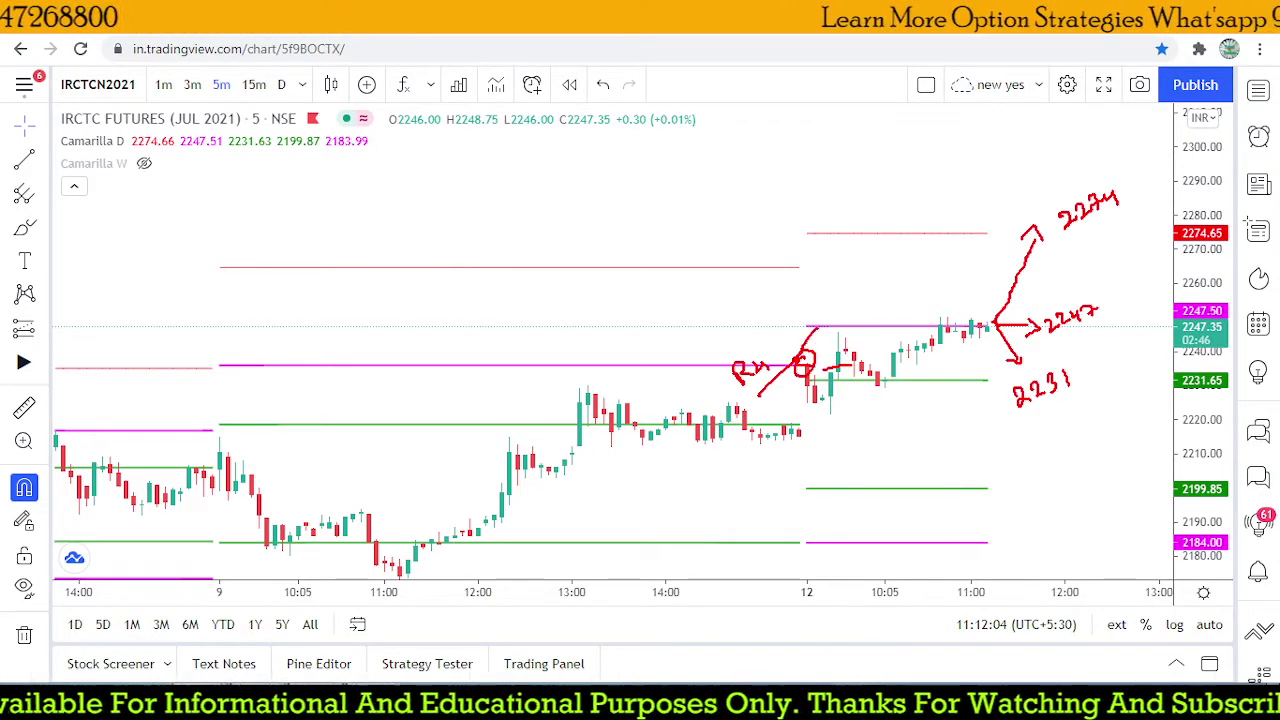
drag(742, 352, 796, 314)
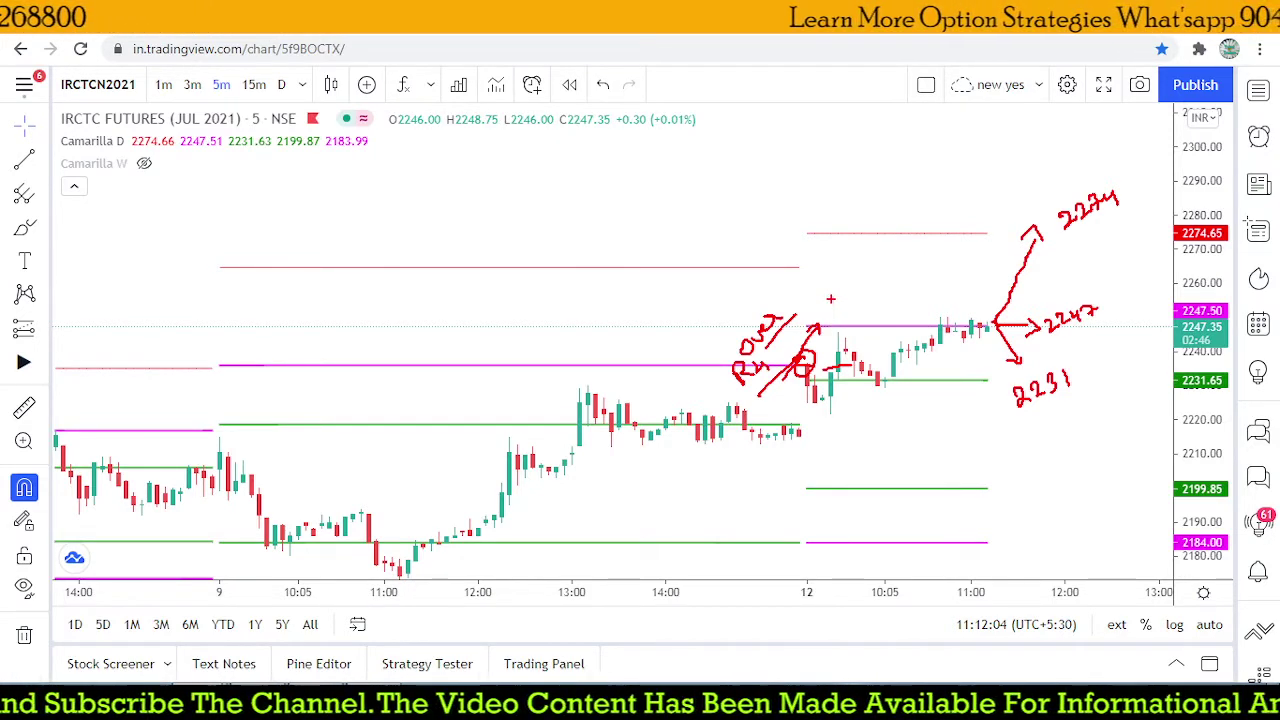
drag(826, 296, 887, 266)
drag(882, 310, 915, 284)
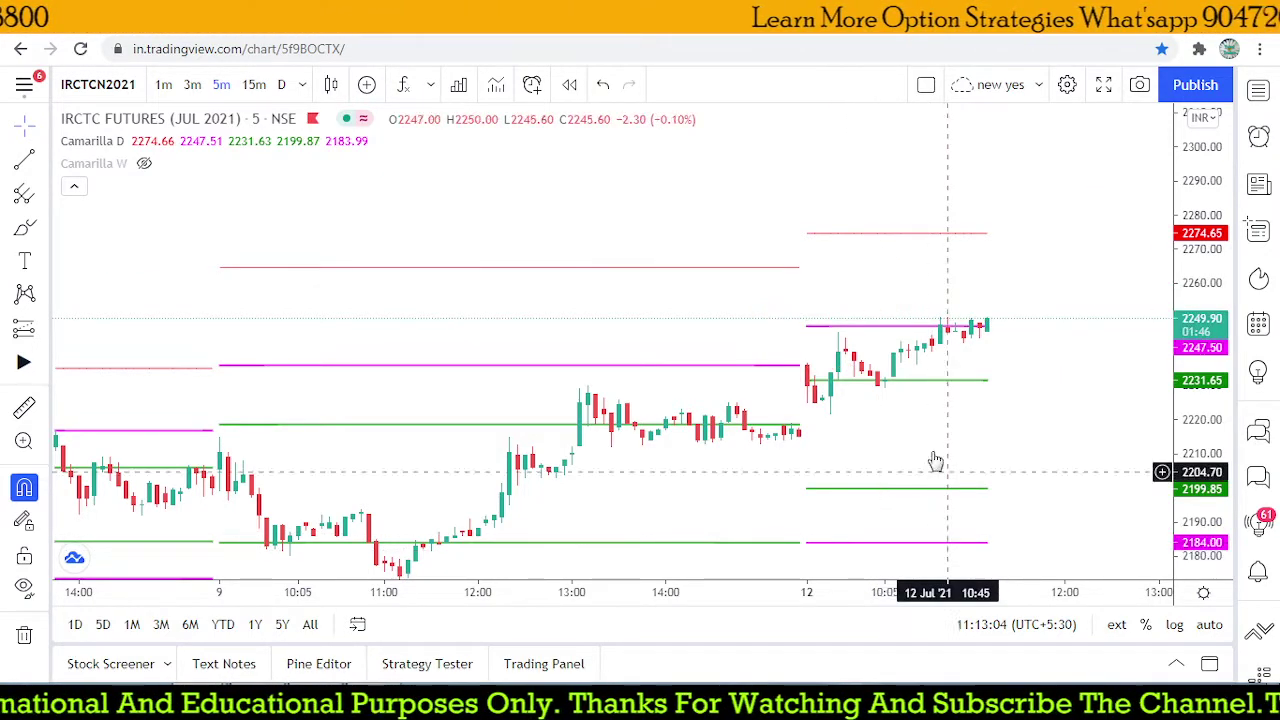
- Zoom and drag the chart to bring earlier candles and a wider price range into view
scroll(947, 440, up, 1)
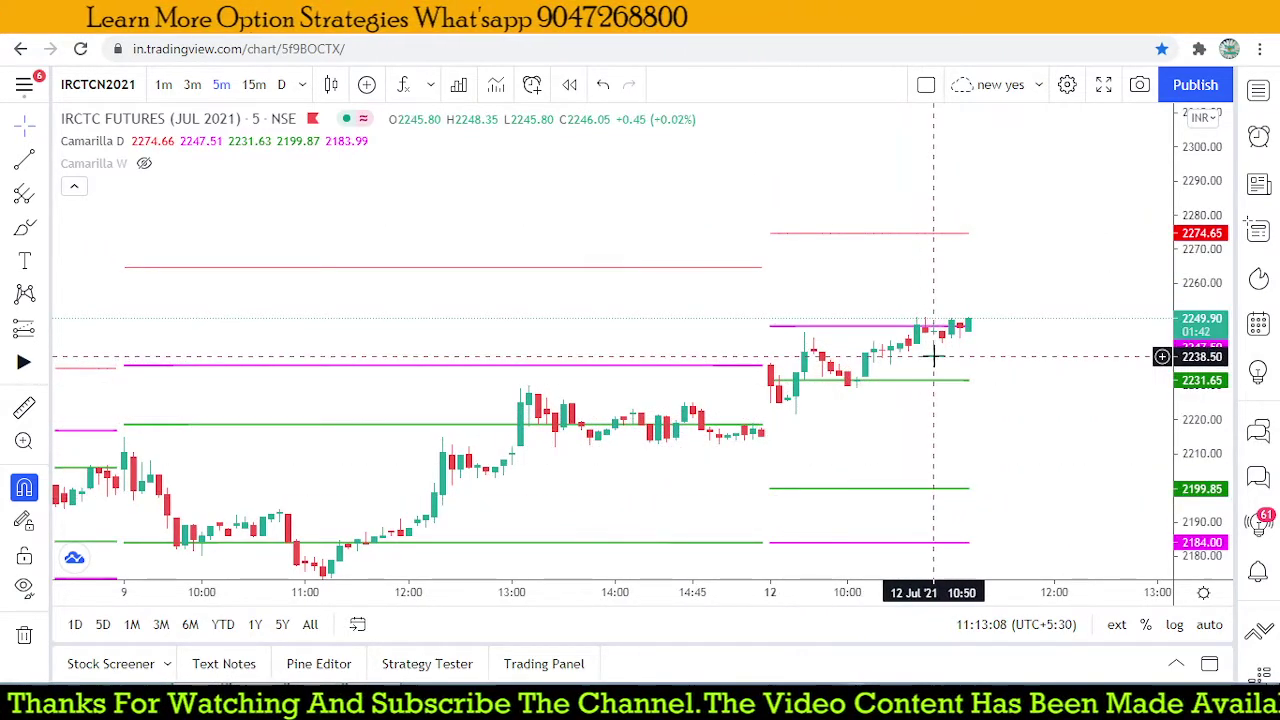
drag(788, 403, 852, 296)
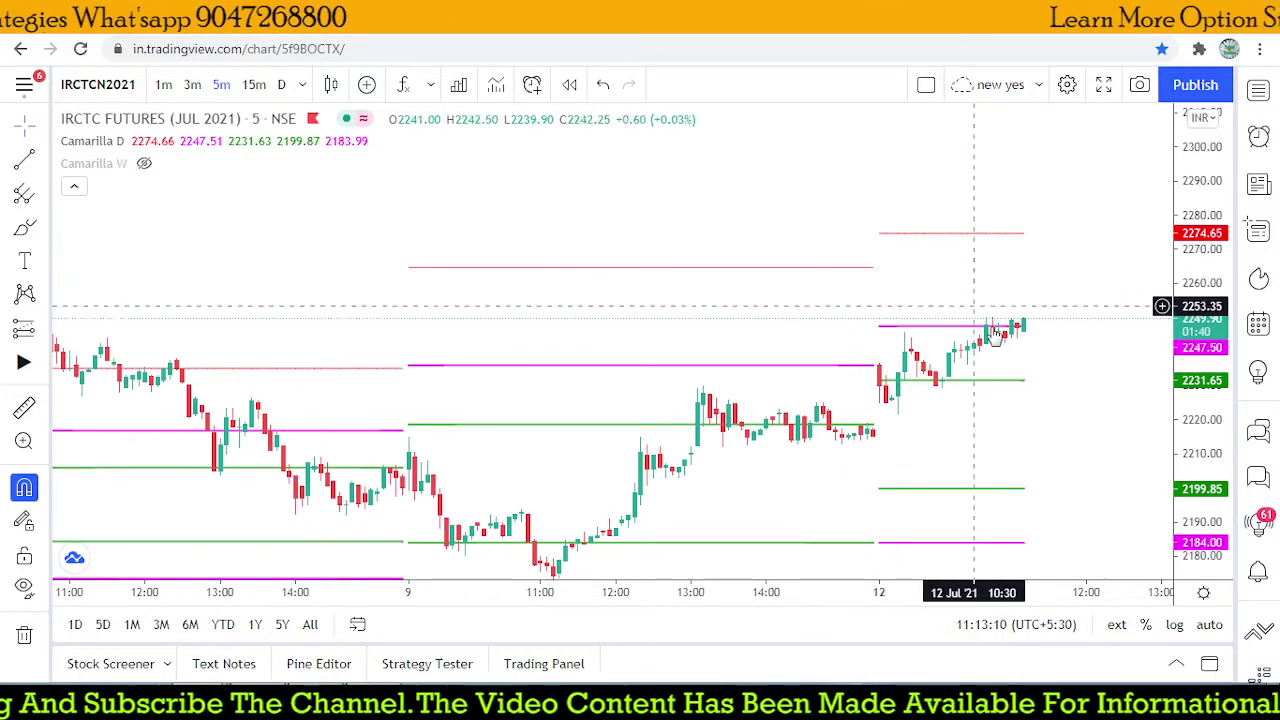
drag(1220, 366, 1204, 380)
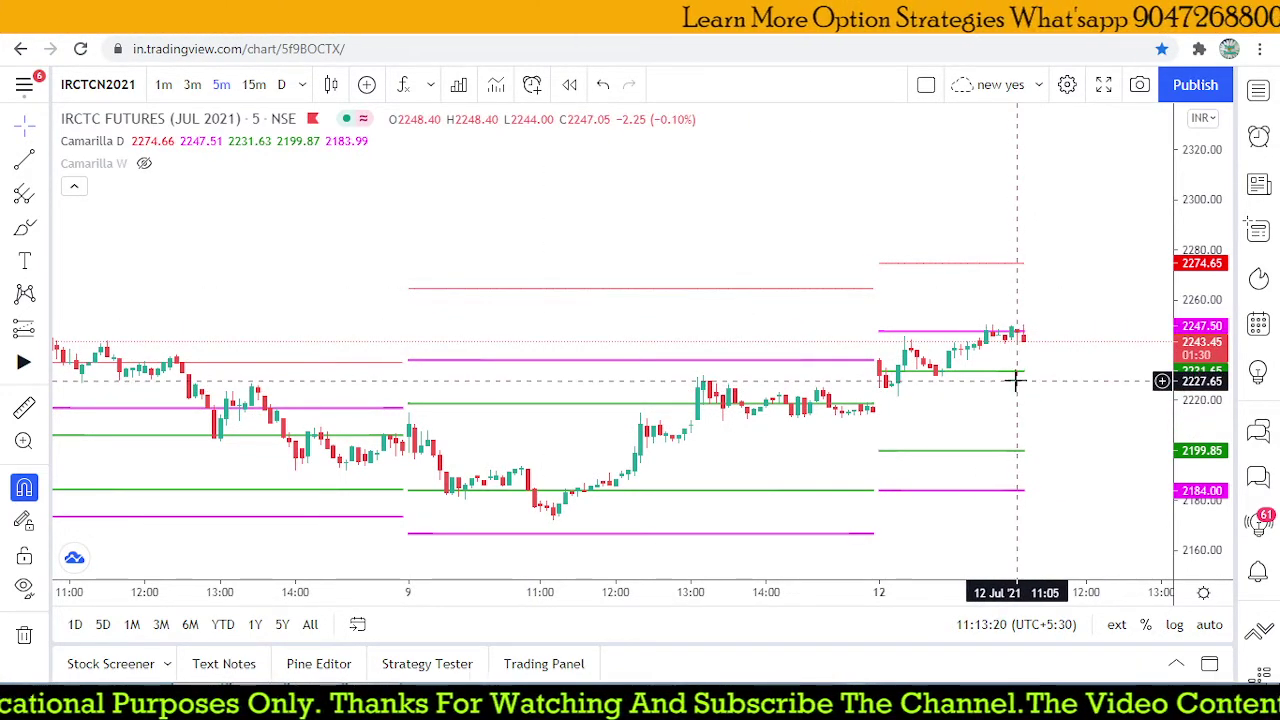
- Open the Red list watchlist and load the JSWSTEEL 5-minute chart
click(1260, 91)
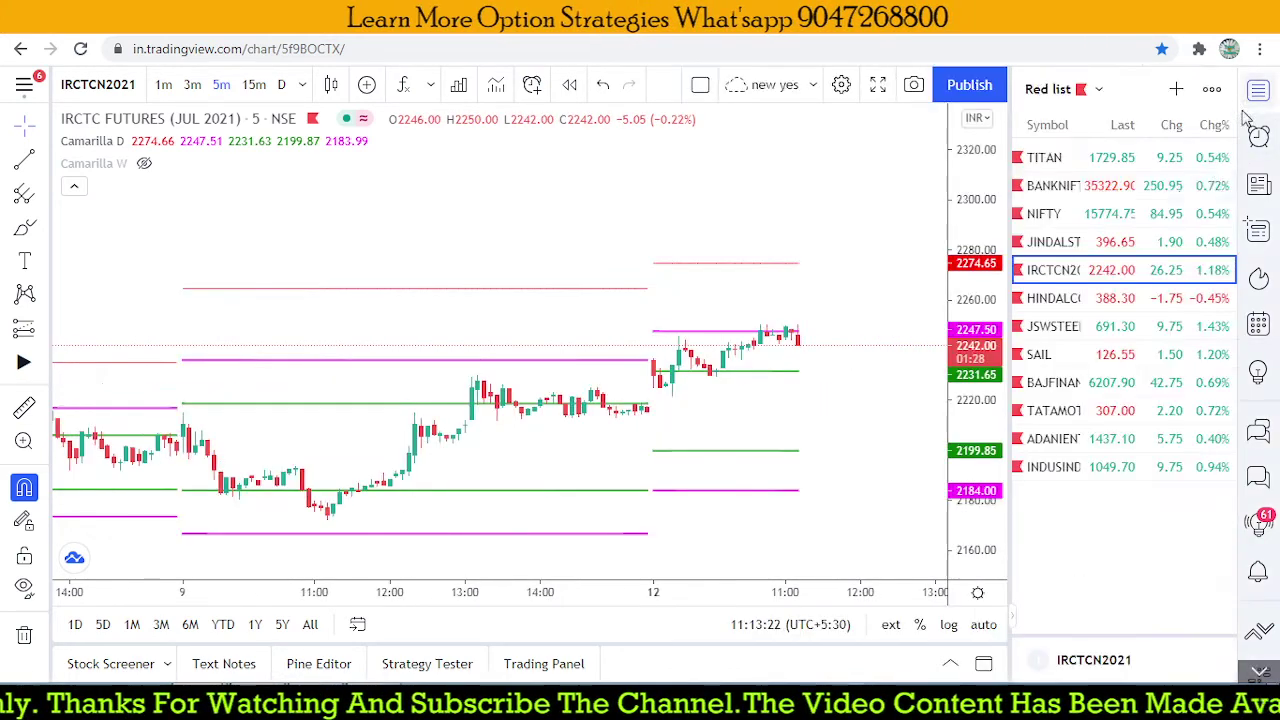
click(1066, 330)
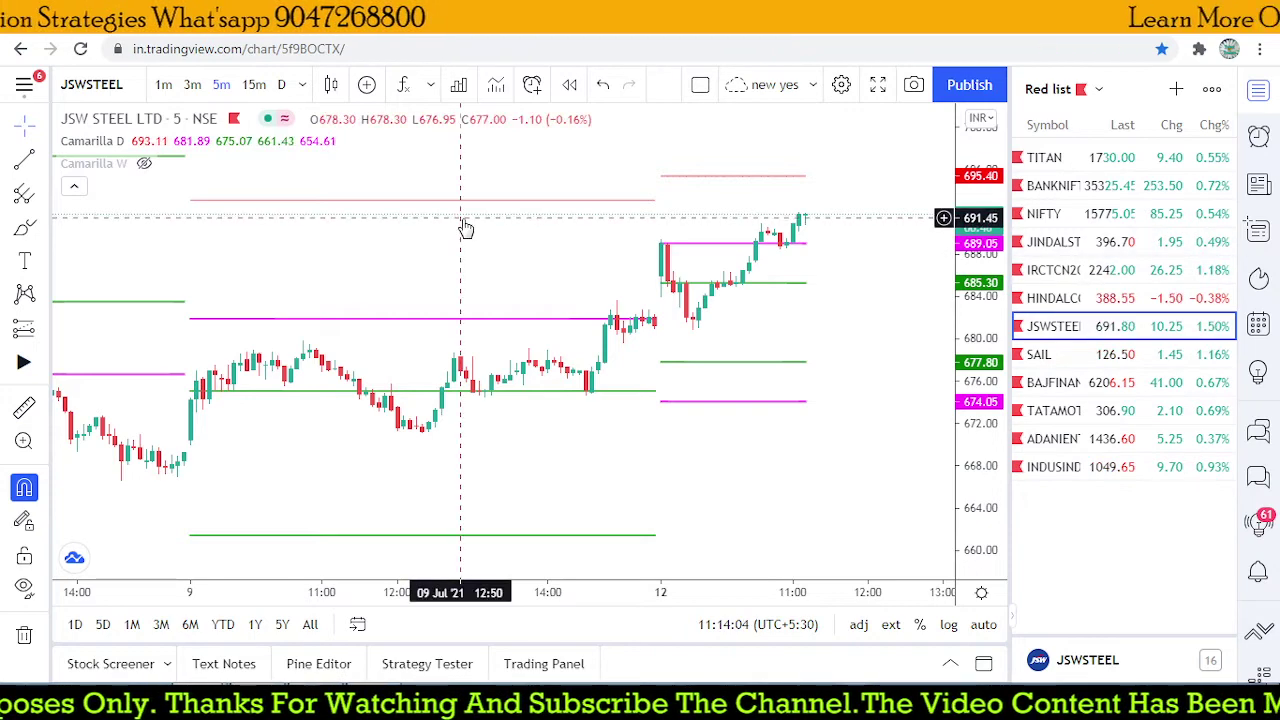
- Search for SBIN and load the State Bank of India chart, then zoom it
text(SBIN)
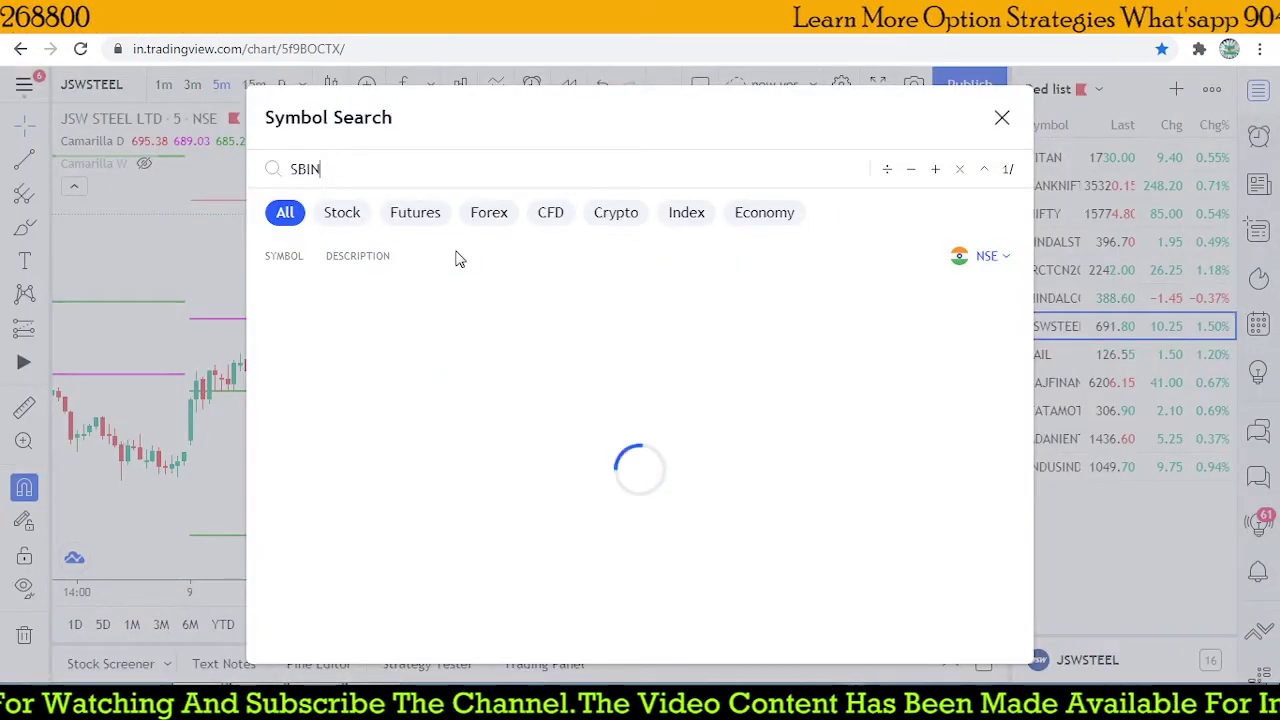
click(386, 289)
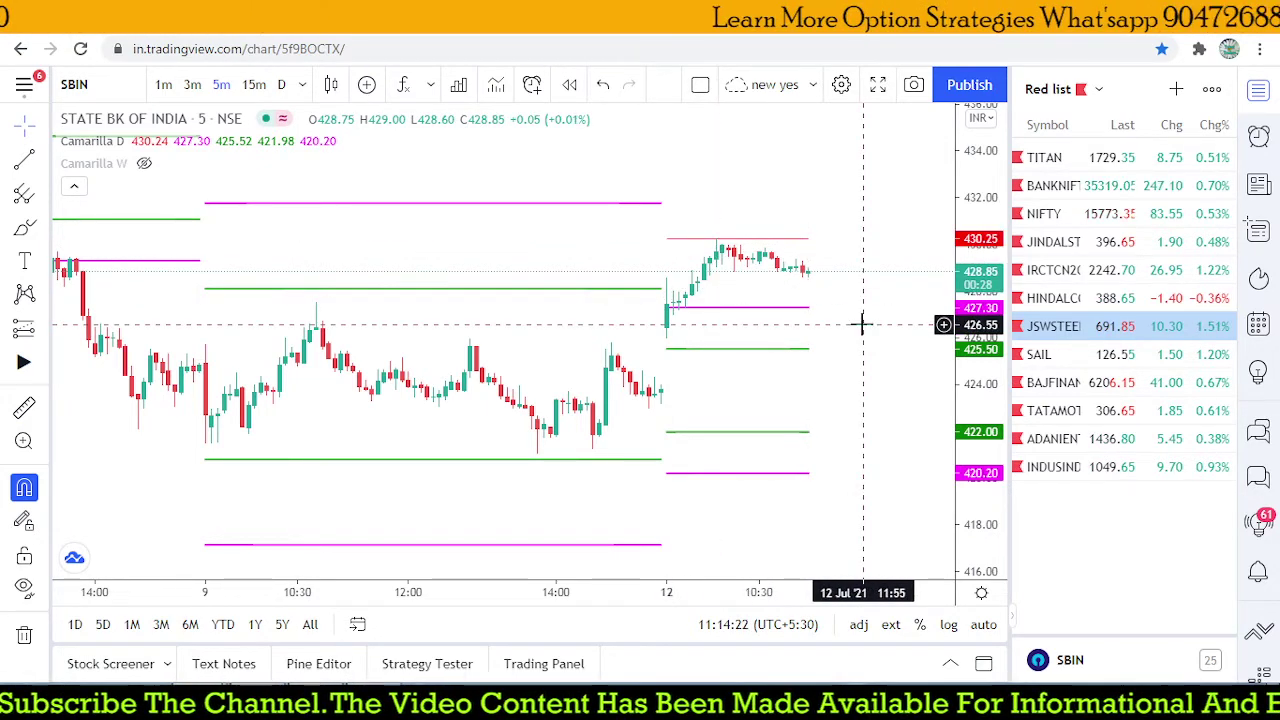
scroll(862, 323, down, 1)
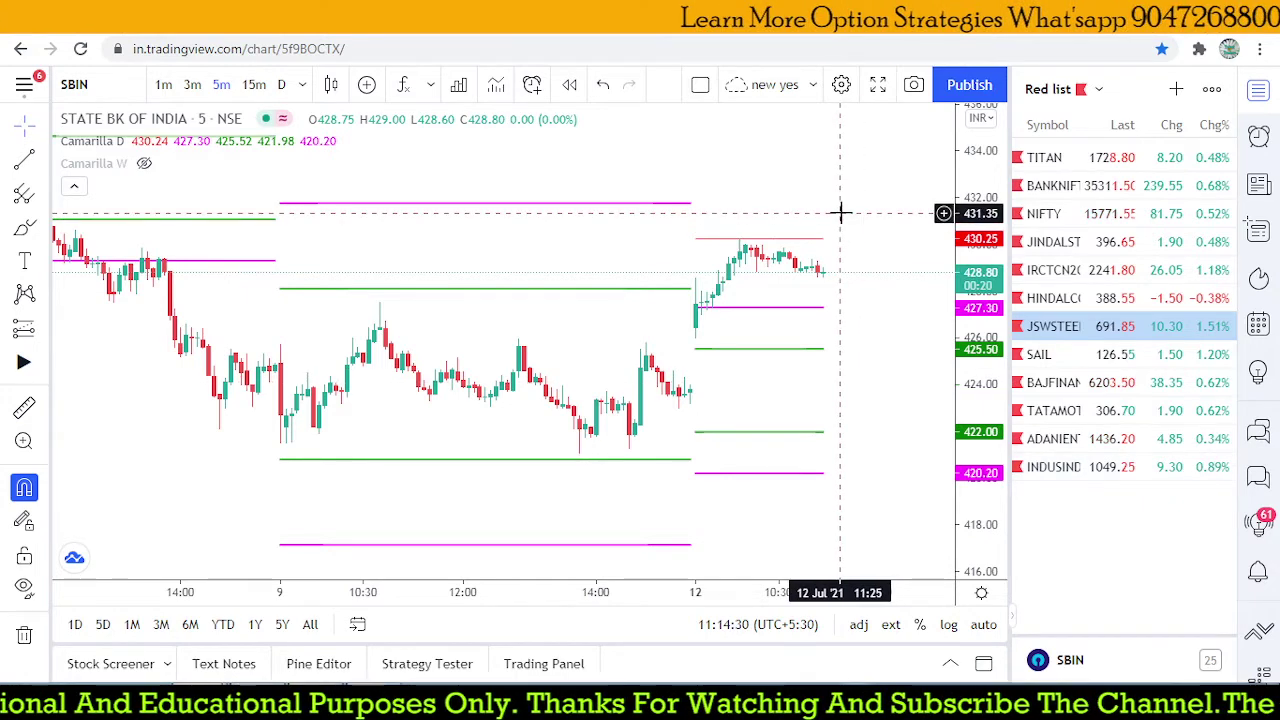
click(460, 15)
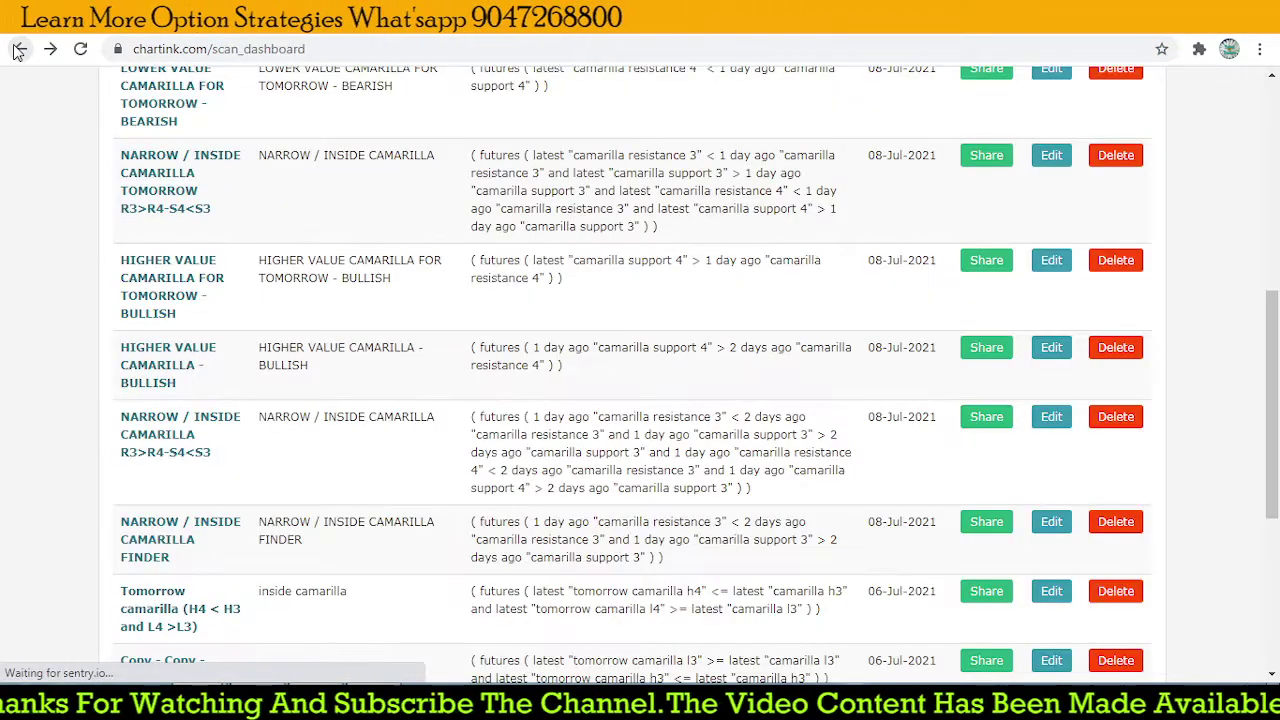
scroll(258, 482, up, 2)
scroll(265, 556, up, 2)
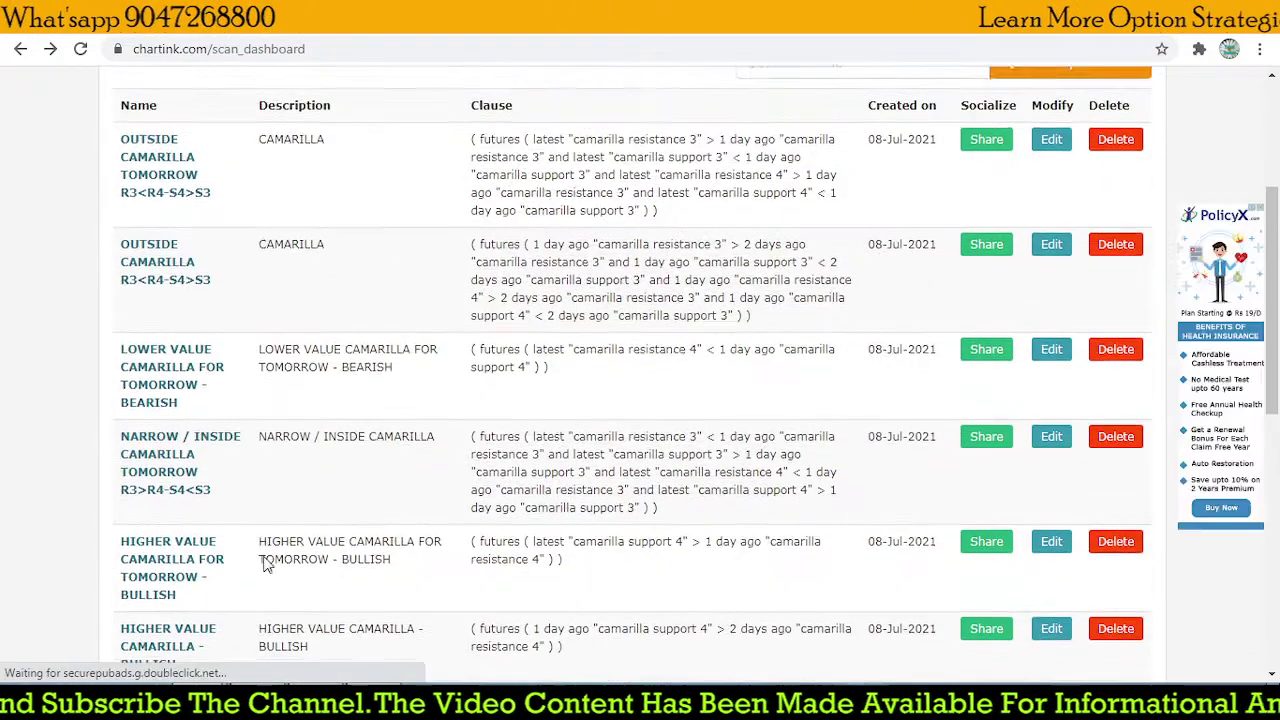
scroll(262, 550, down, 4)
scroll(230, 503, up, 3)
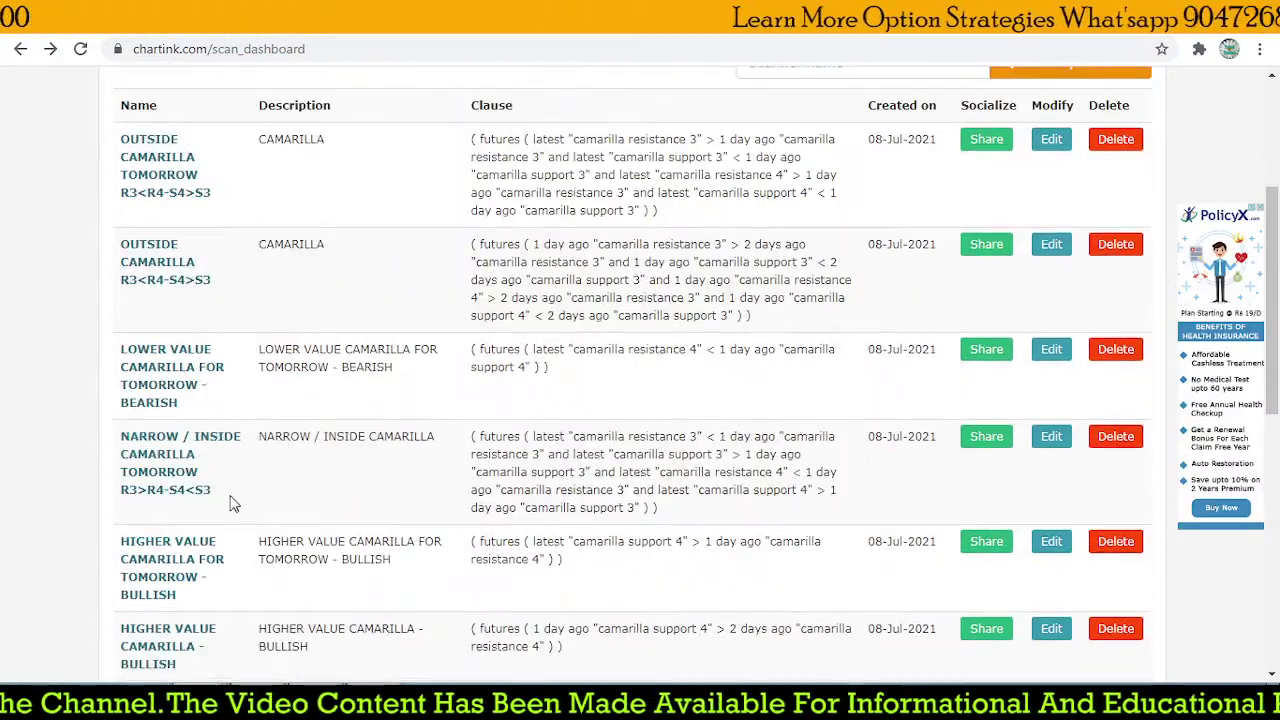
click(137, 275)
scroll(371, 434, down, 3)
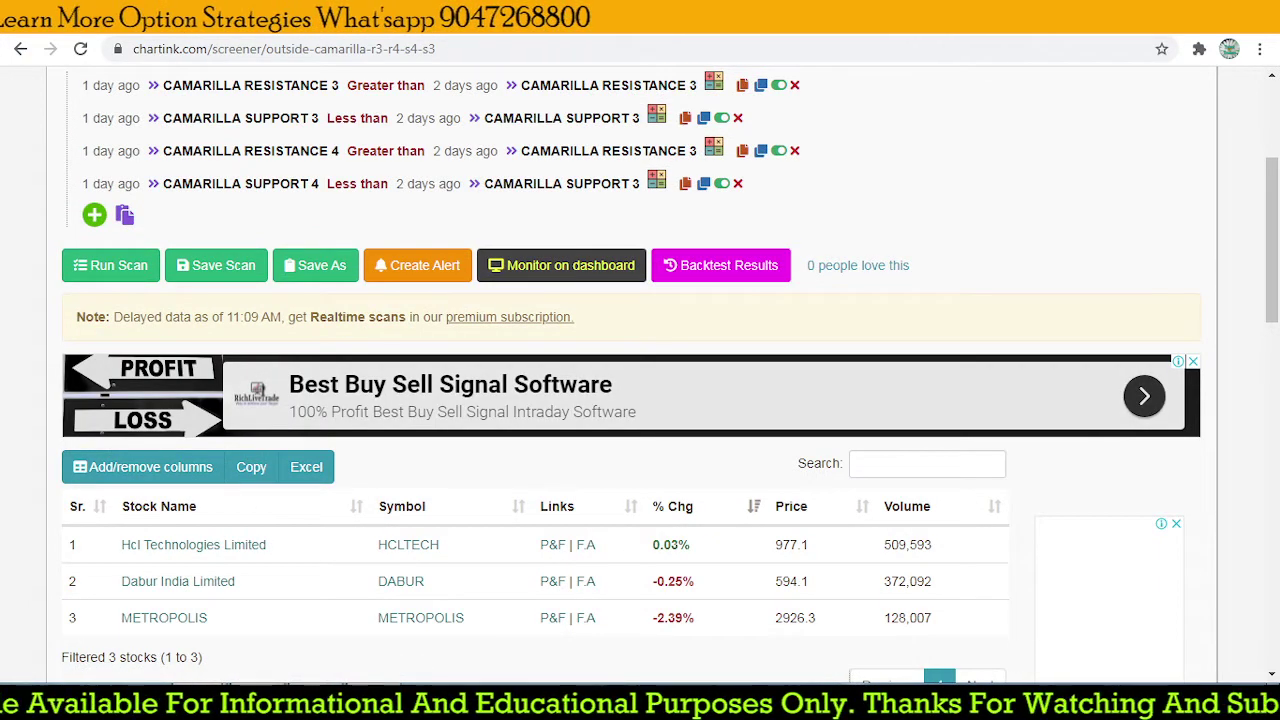
key(ctrl+Tab)
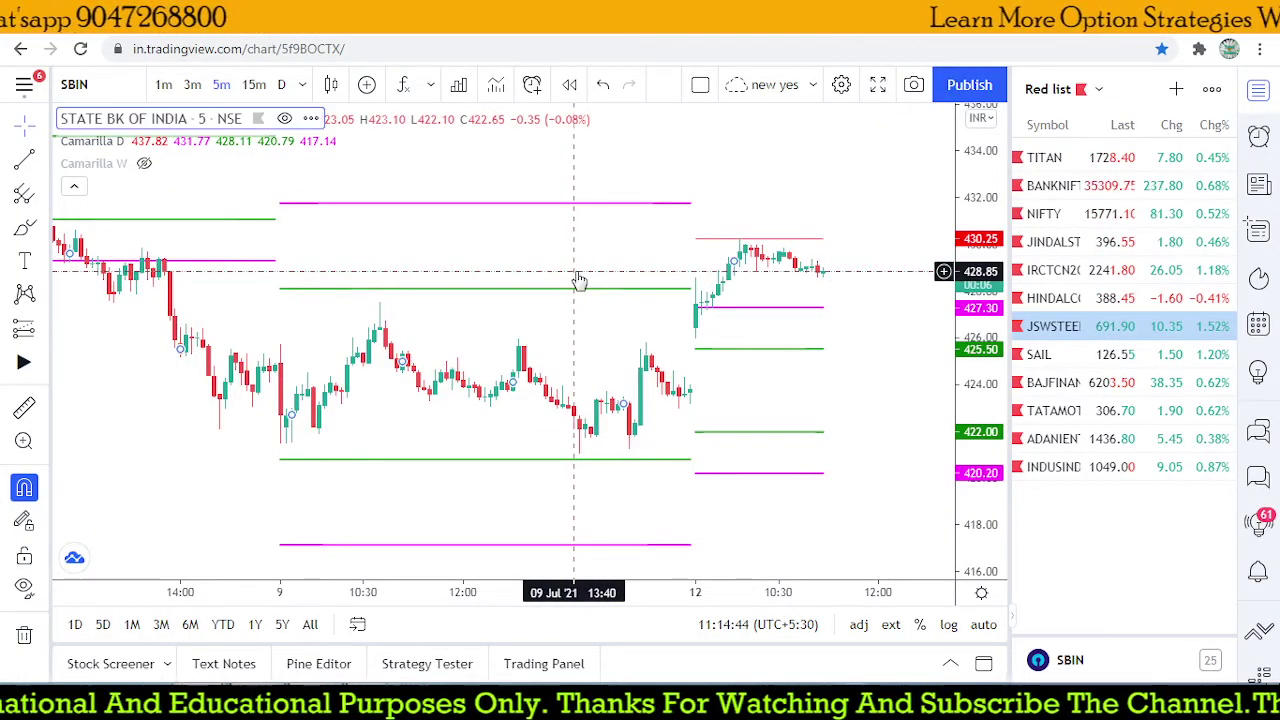
- Switch the chart to HCLTECH, then to DABUR INDIA, using the symbol search
text(HCL)
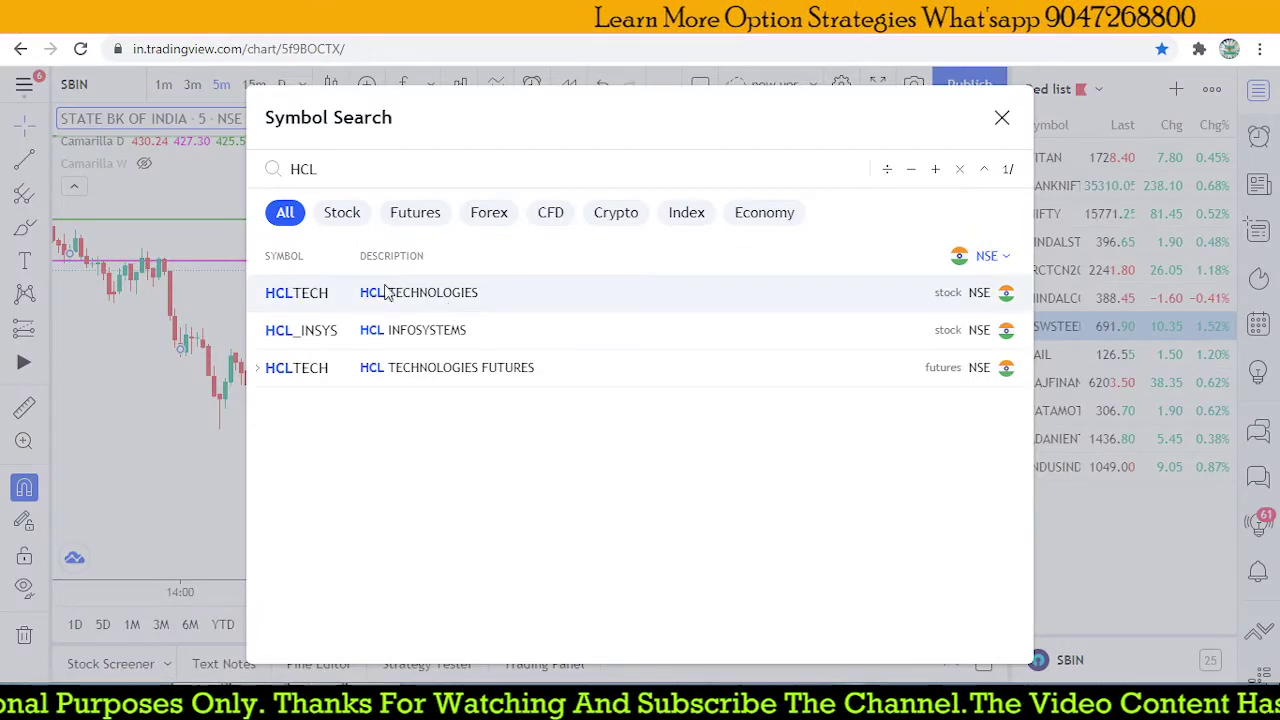
click(393, 293)
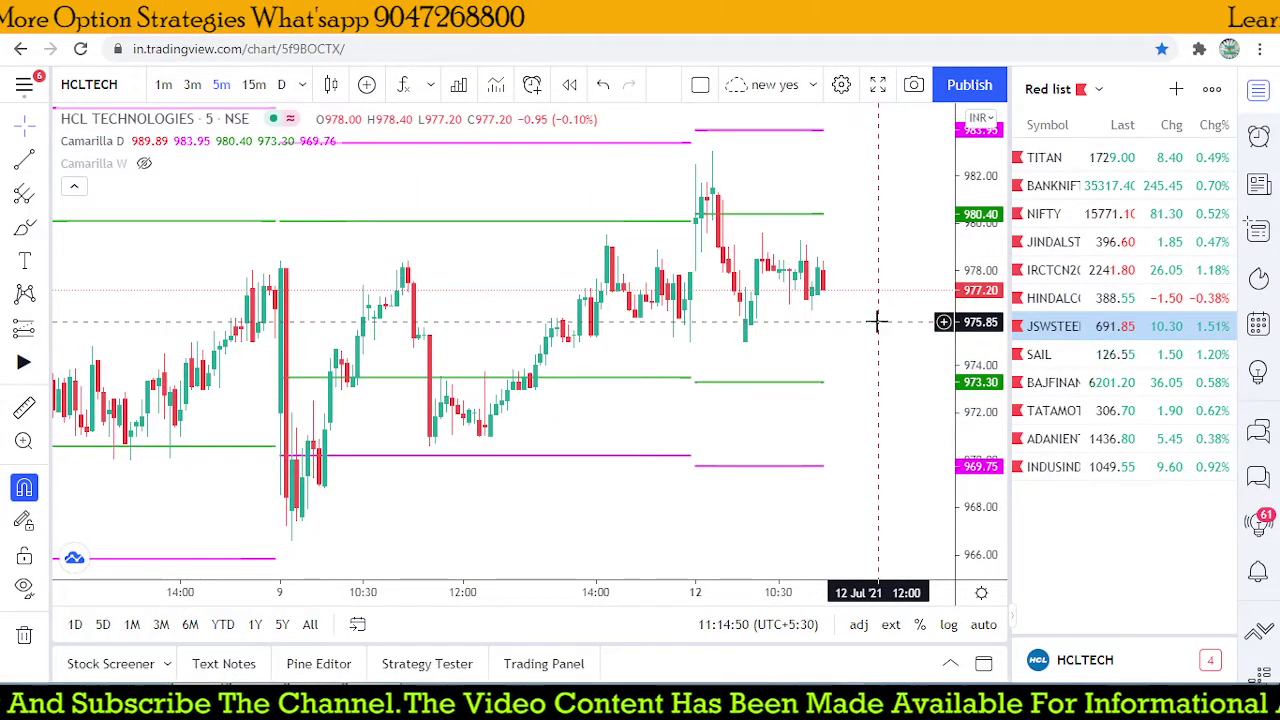
text(DAB)
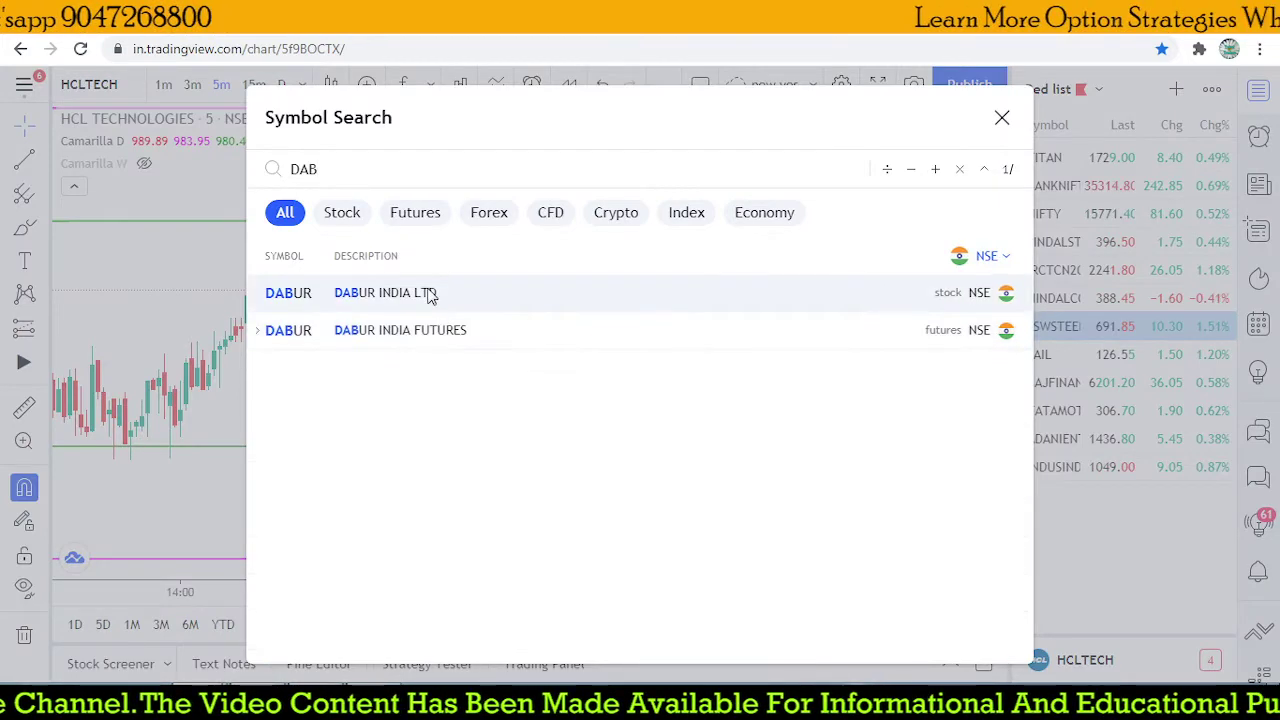
click(429, 294)
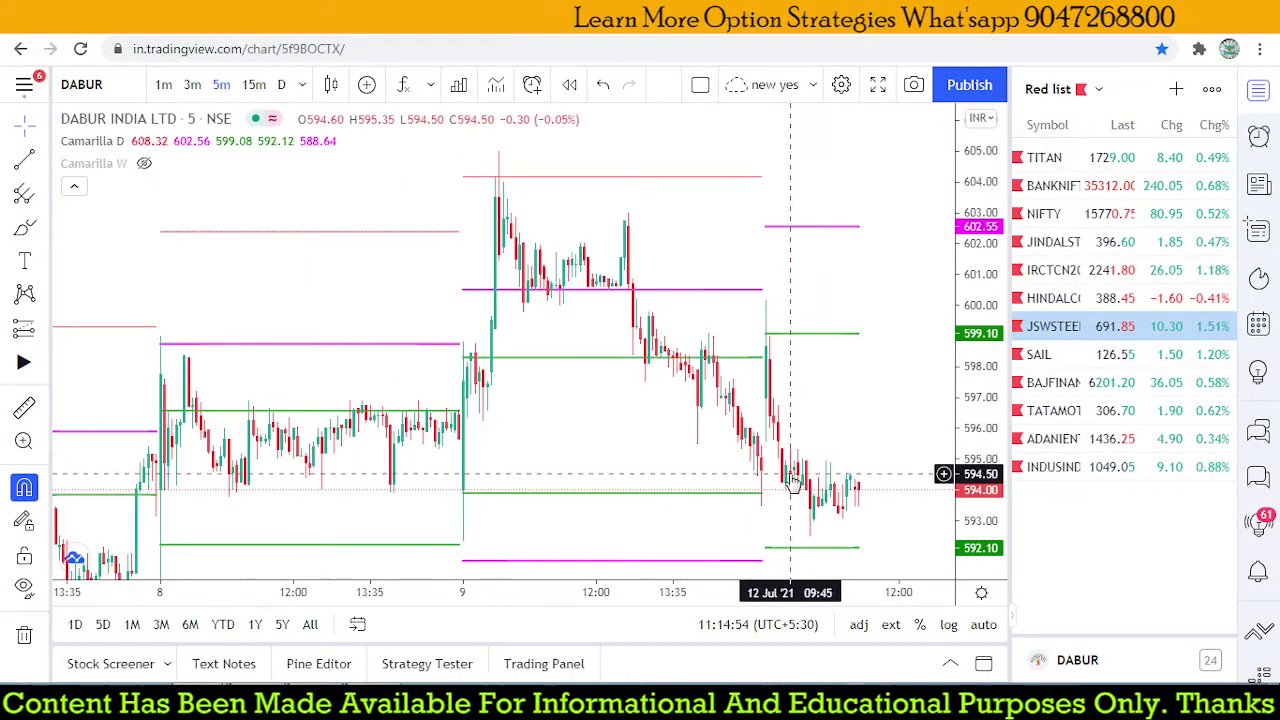
- Load HINDALCO from the watchlist and zoom to its Camarilla levels, then return to IRCTCN2021
scroll(855, 462, up, 2)
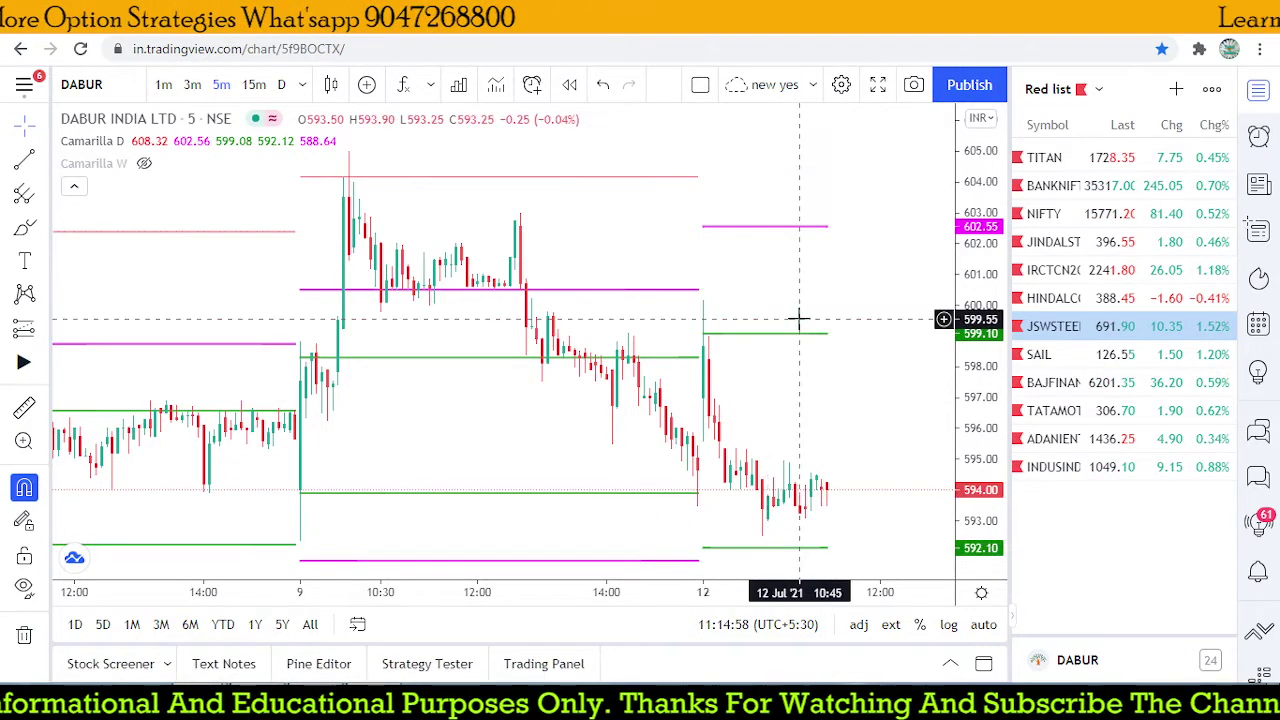
click(1083, 298)
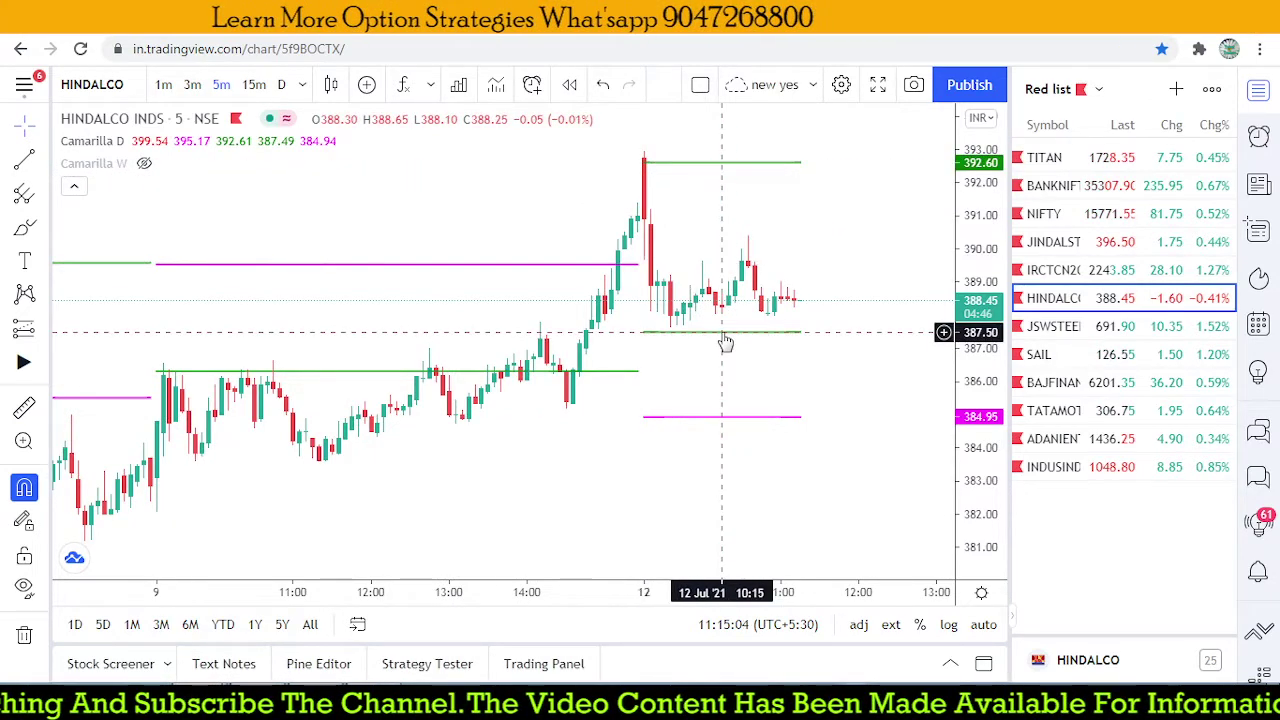
scroll(726, 343, up, 2)
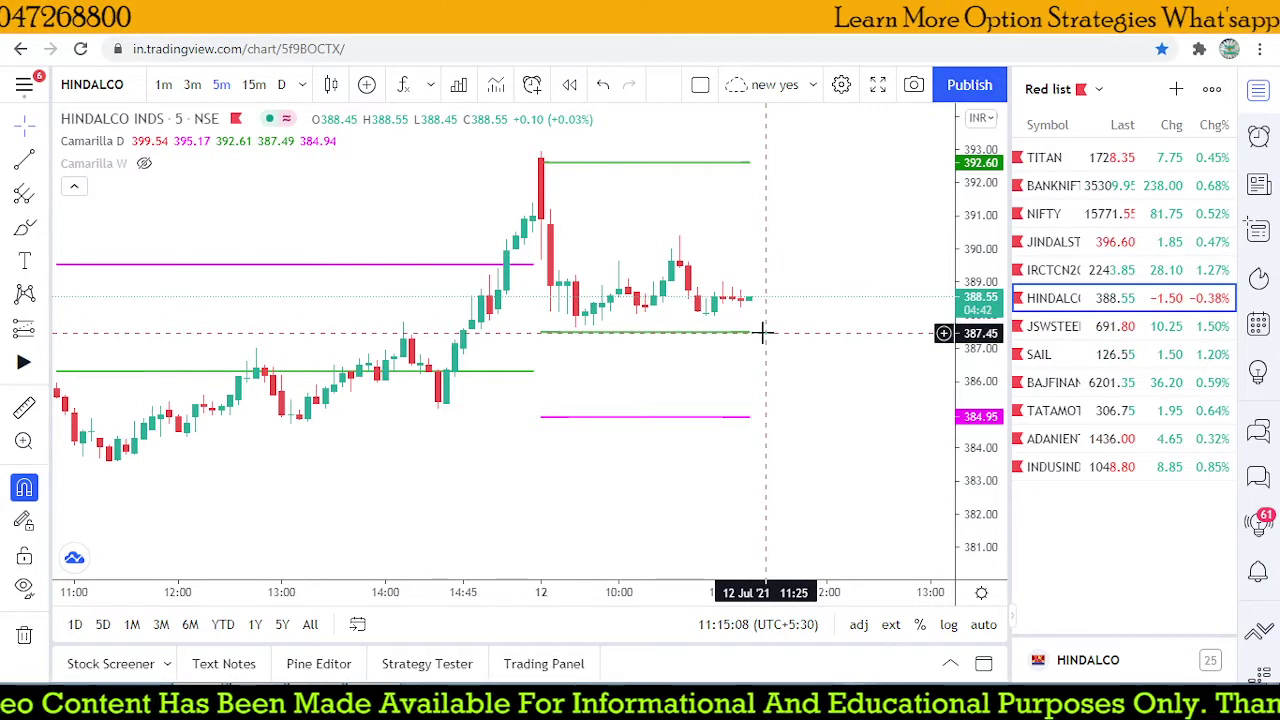
scroll(737, 400, down, 3)
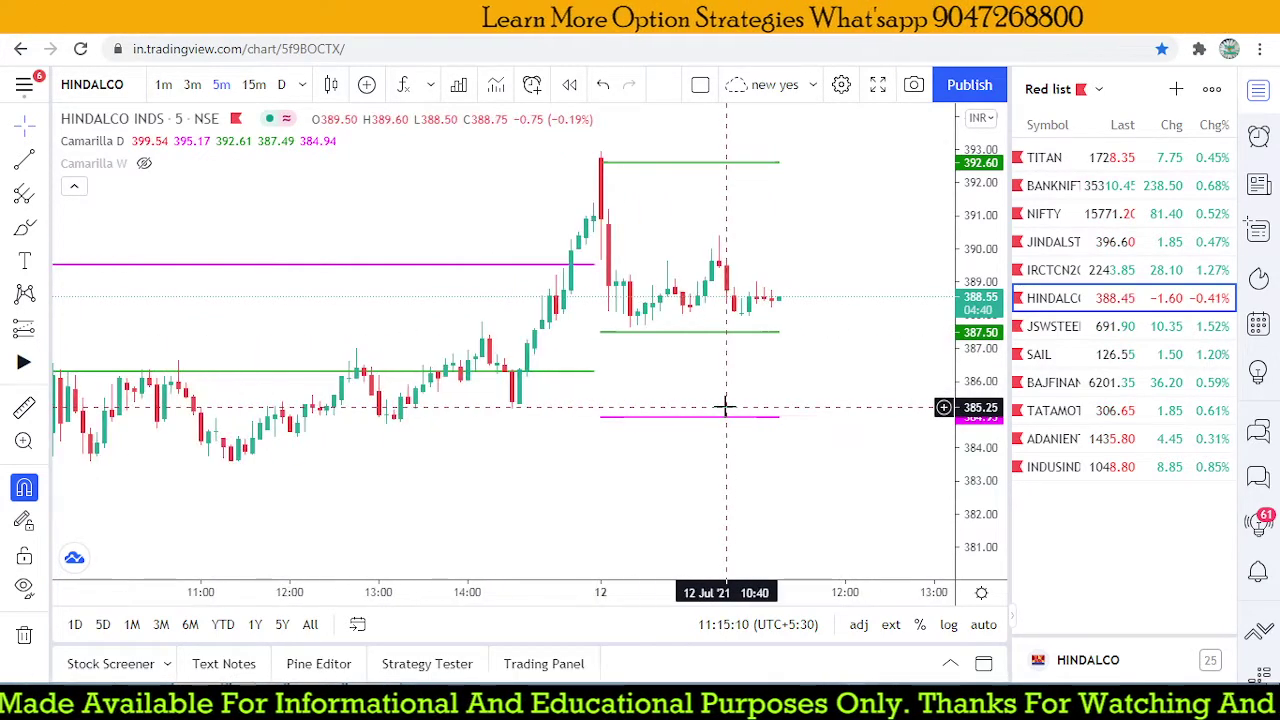
scroll(726, 405, up, 1)
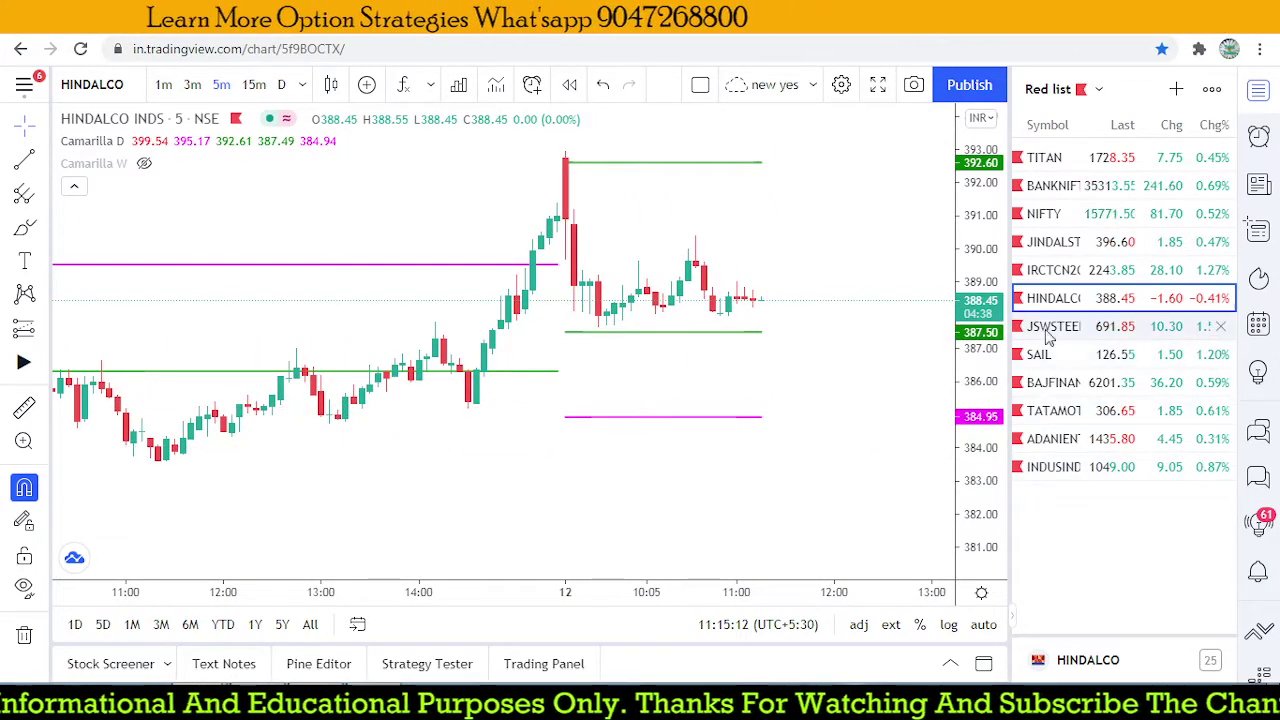
click(1058, 274)
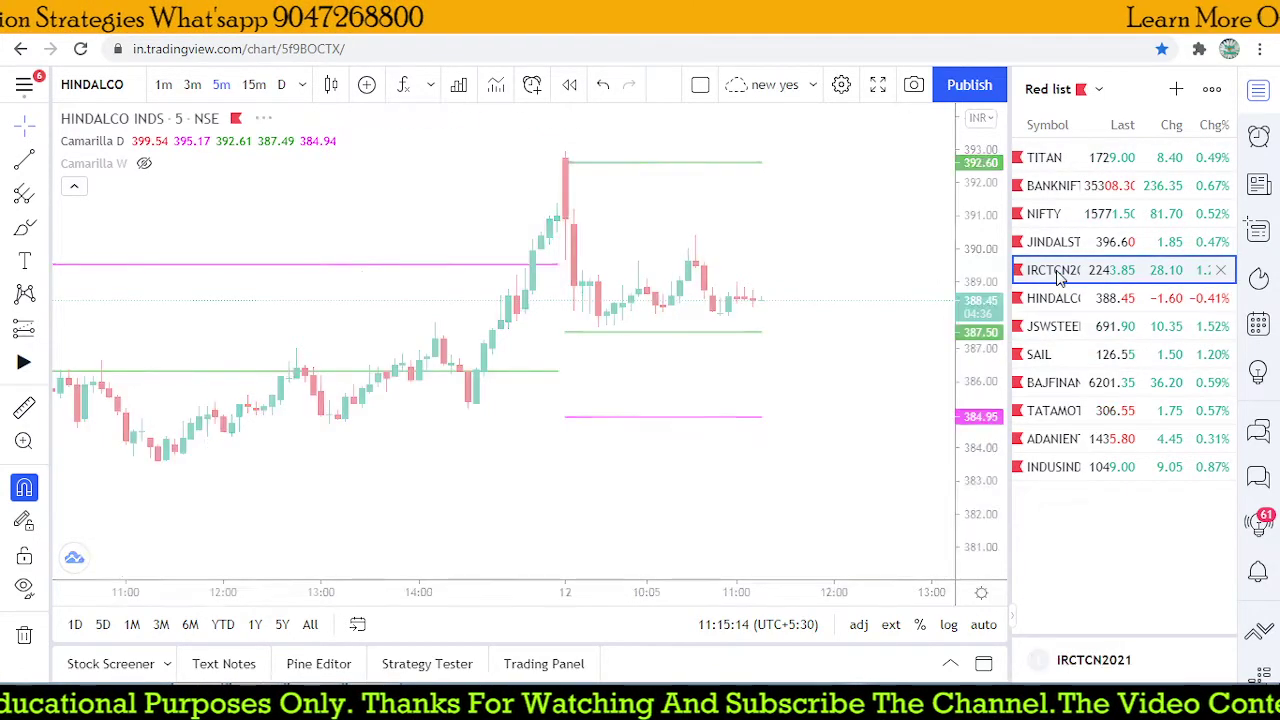